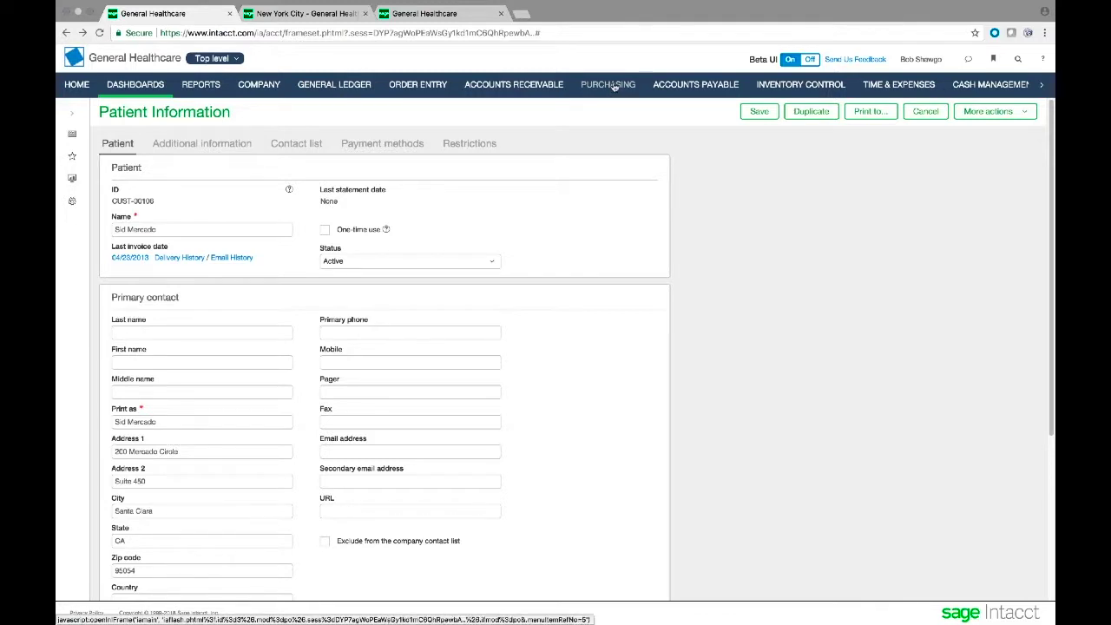
Open the Purchasing area overview from the top navigation bar
{"action": "left_click", "coordinate": [612, 85]}
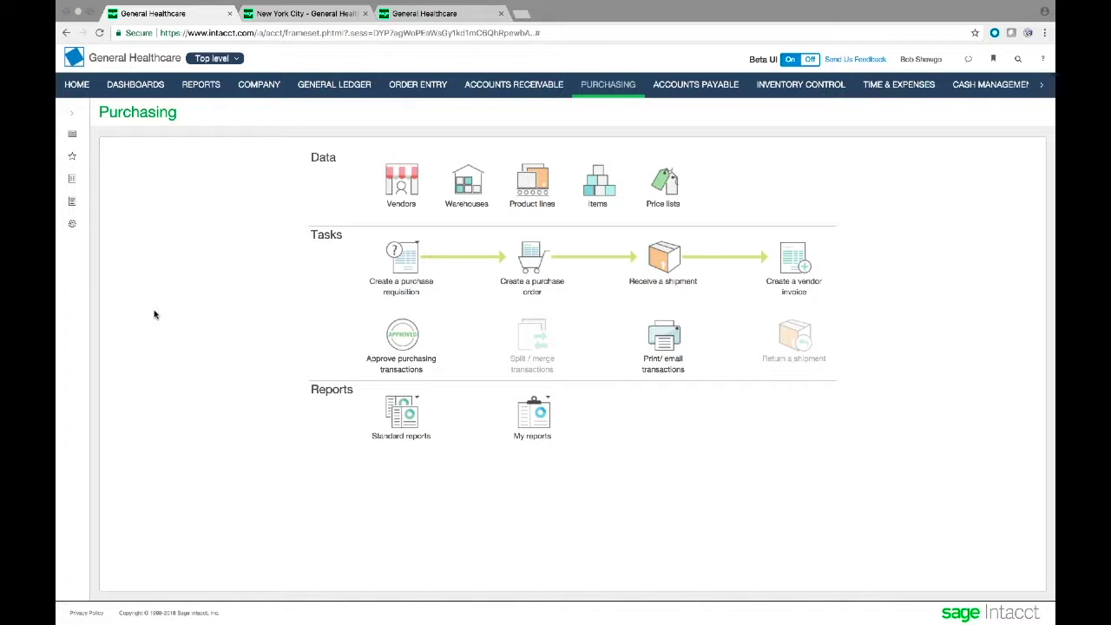
Expand the Purchasing navigation list, leaving Purchase Order unstarred after trying the Favorites view
{"action": "left_click", "coordinate": [73, 114]}
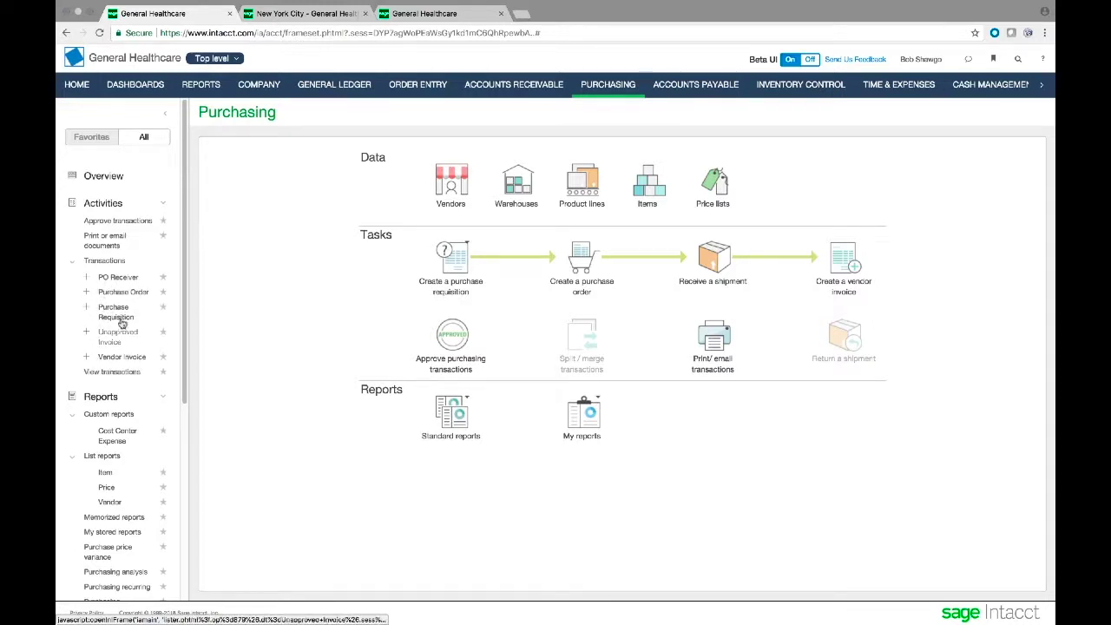
{"action": "left_click", "coordinate": [162, 292]}
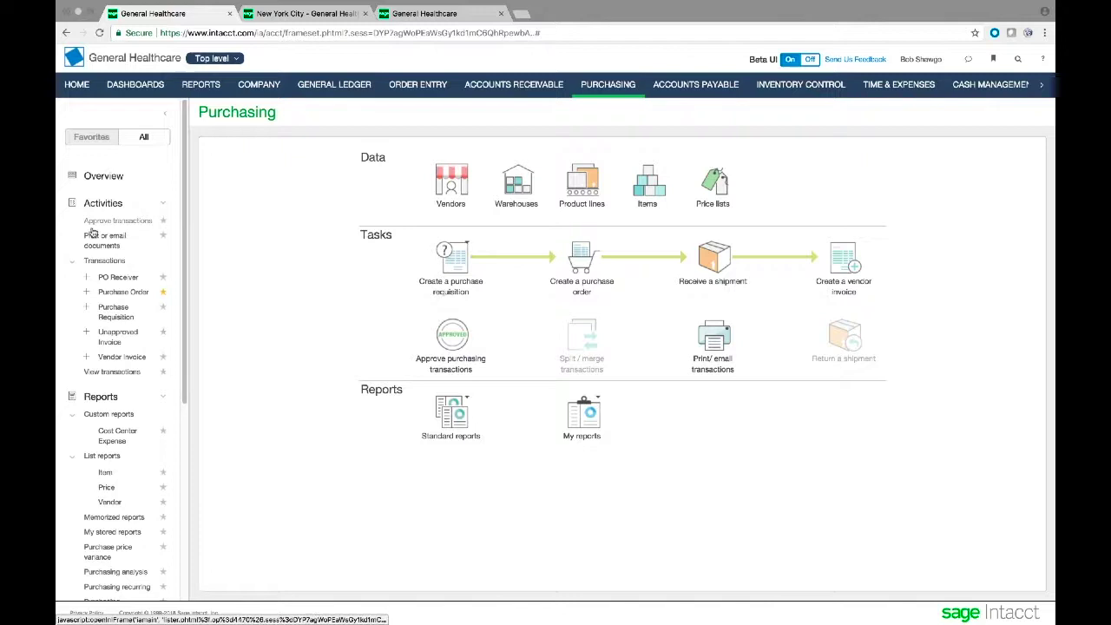
{"action": "left_click", "coordinate": [91, 138]}
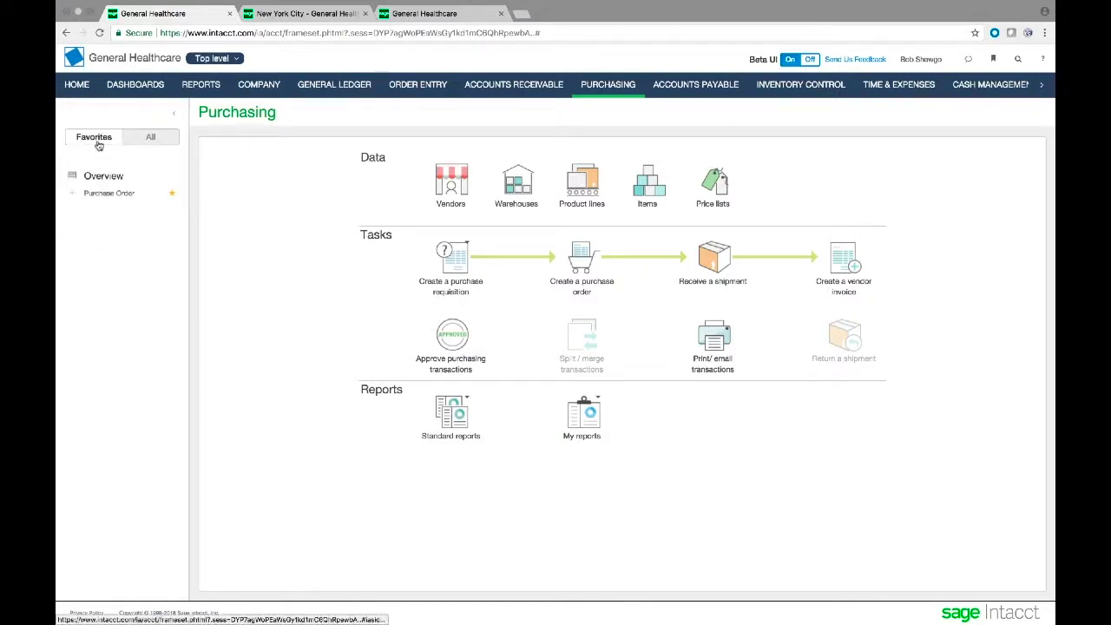
{"action": "left_click", "coordinate": [152, 139]}
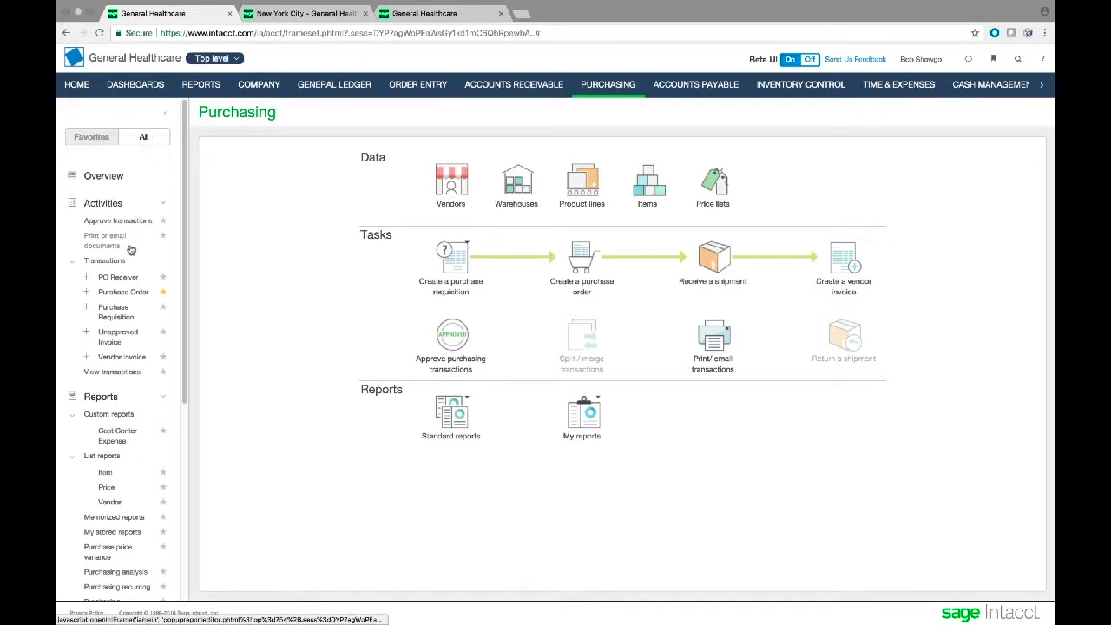
{"action": "left_click", "coordinate": [163, 291]}
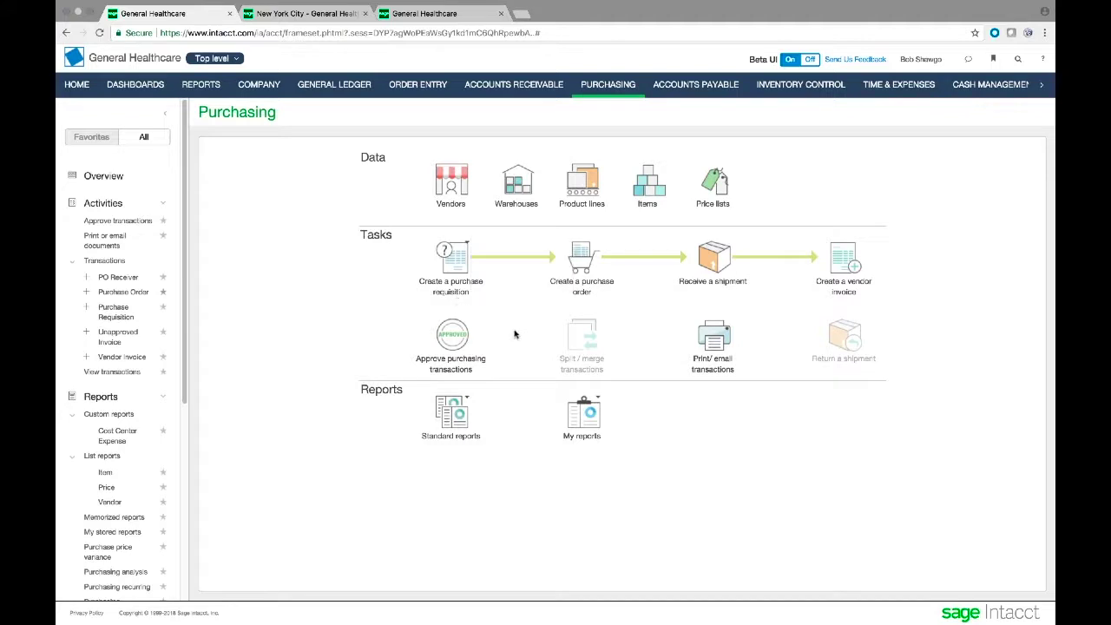
{"action": "mouse_move", "coordinate": [467, 249]}
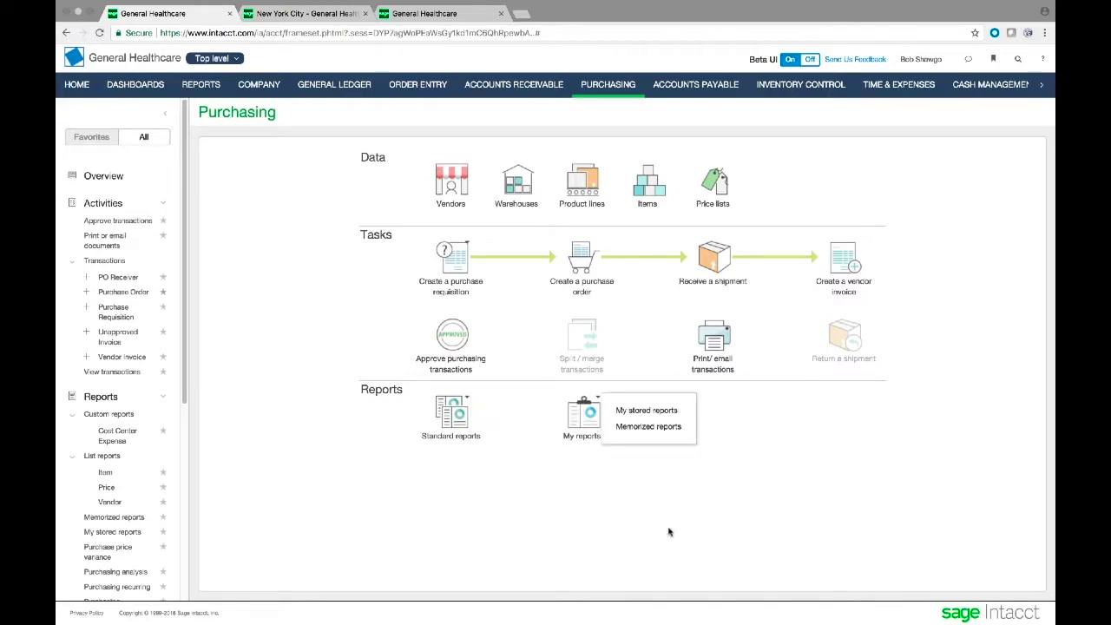
{"action": "scroll", "coordinate": [128, 415], "scroll_direction": "down", "scroll_amount": 5}
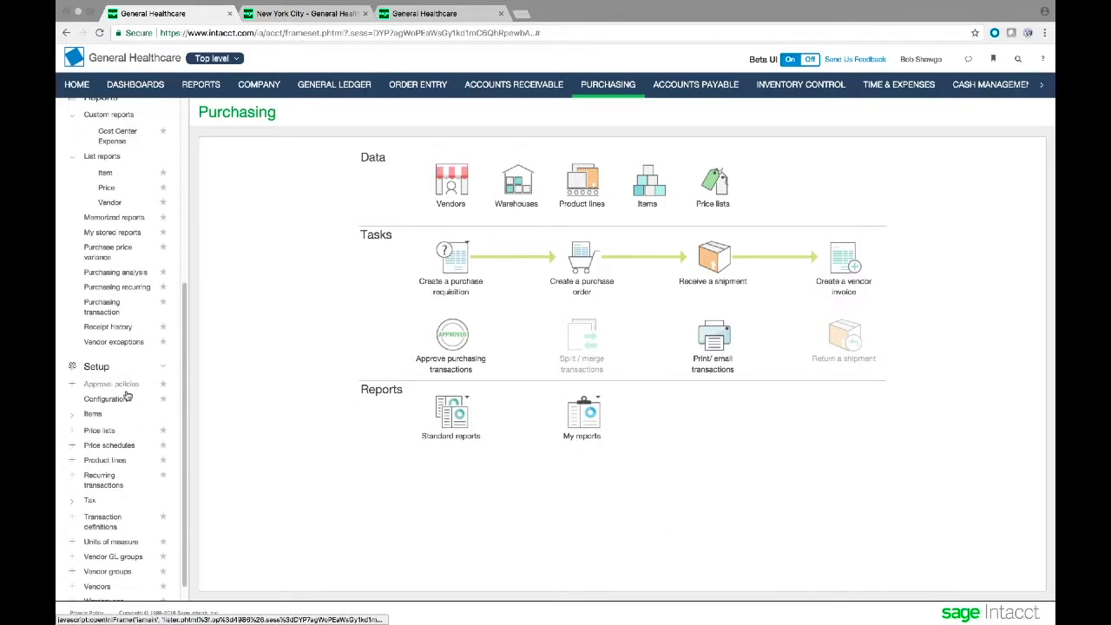
{"action": "scroll", "coordinate": [127, 400], "scroll_direction": "up", "scroll_amount": 5}
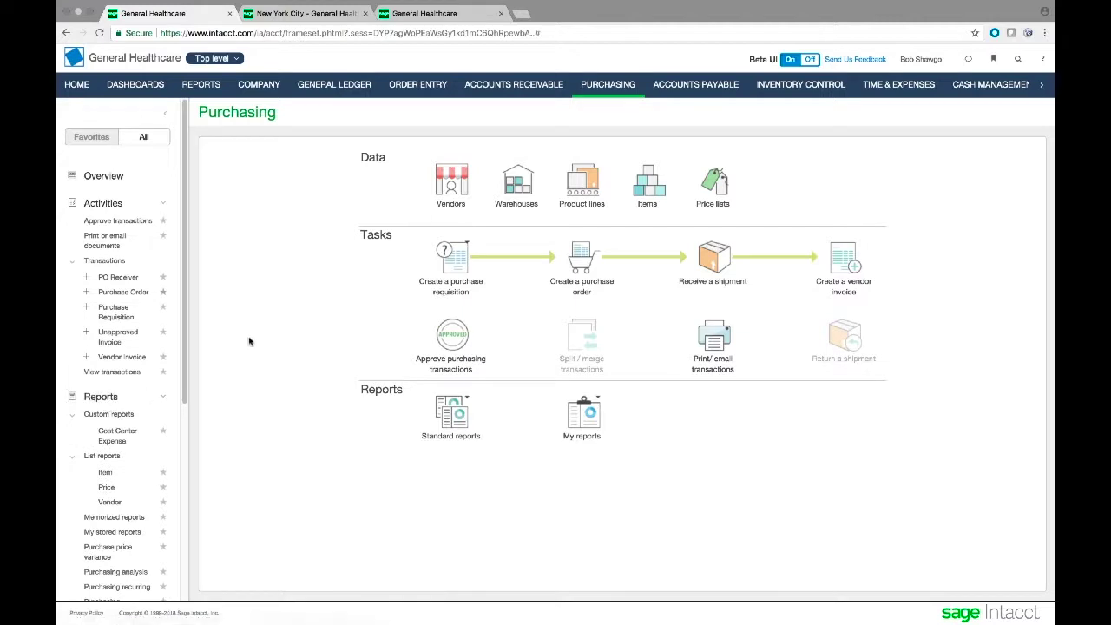
In the other General Healthcare session's Purchasing area, start a new purchase requisition
{"action": "mouse_move", "coordinate": [467, 263]}
{"action": "left_click", "coordinate": [473, 15]}
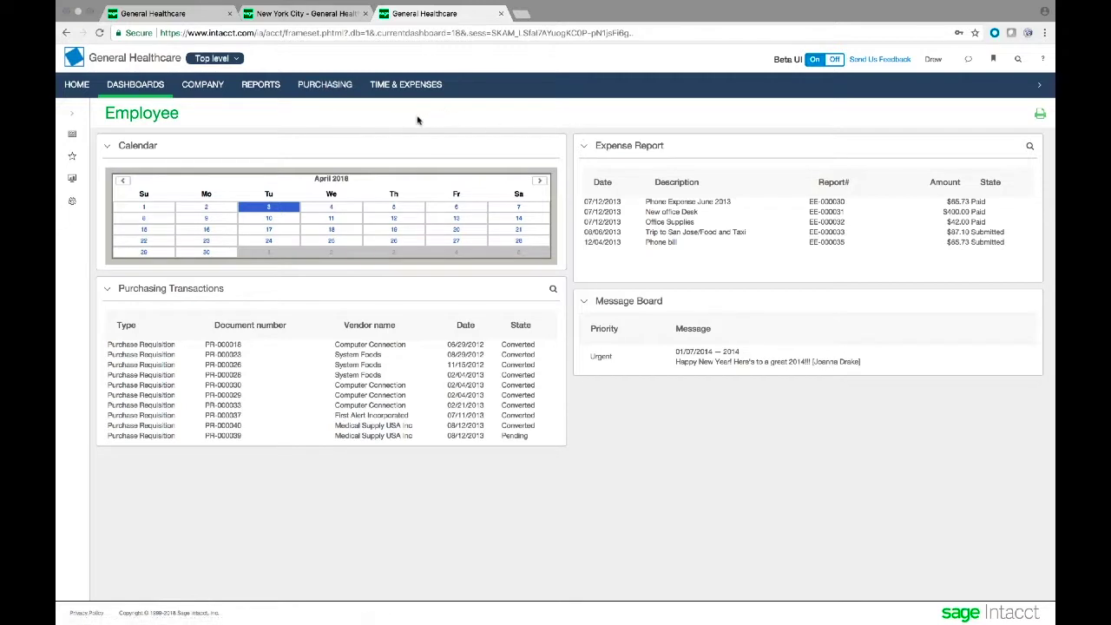
{"action": "left_click", "coordinate": [327, 85]}
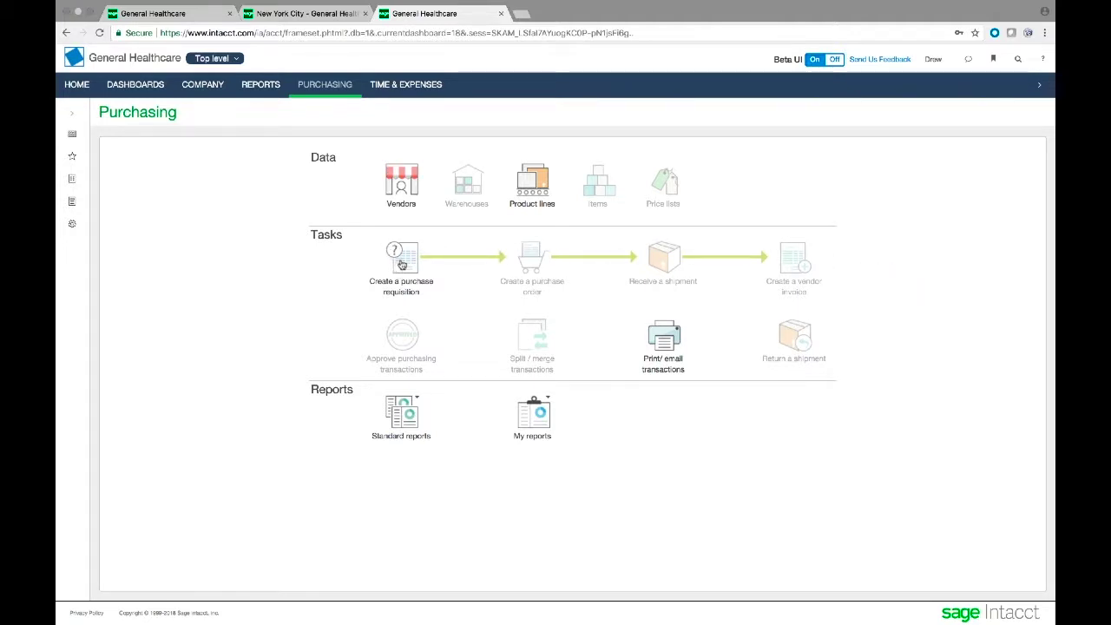
{"action": "left_click", "coordinate": [402, 265]}
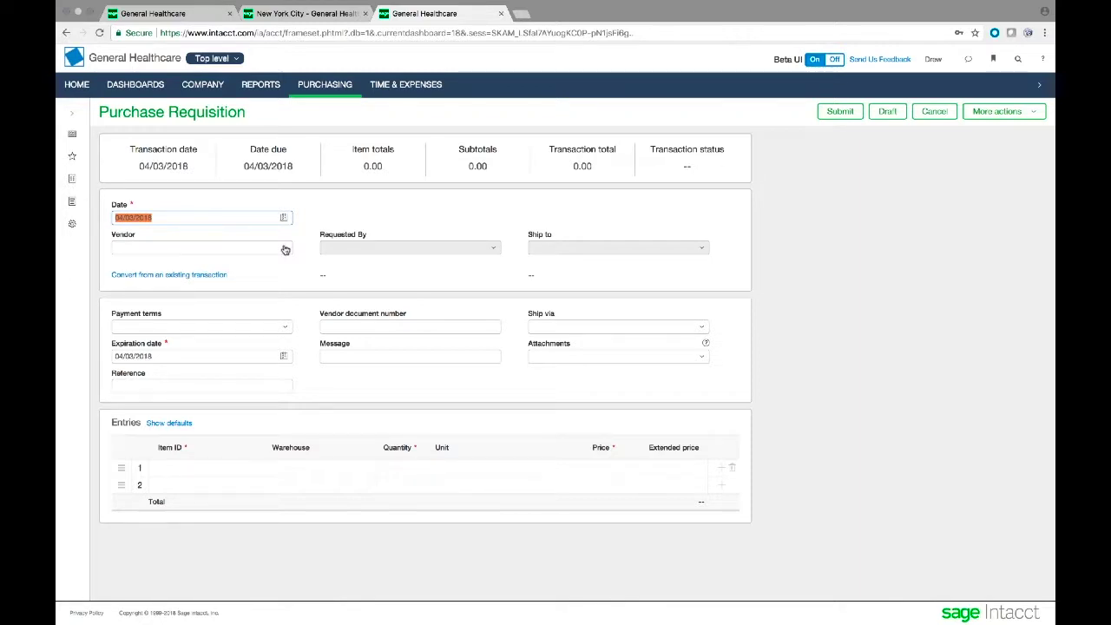
Choose VEN-000032--Medical Supply USA Inc as the requisition's vendor
{"action": "left_click", "coordinate": [286, 250]}
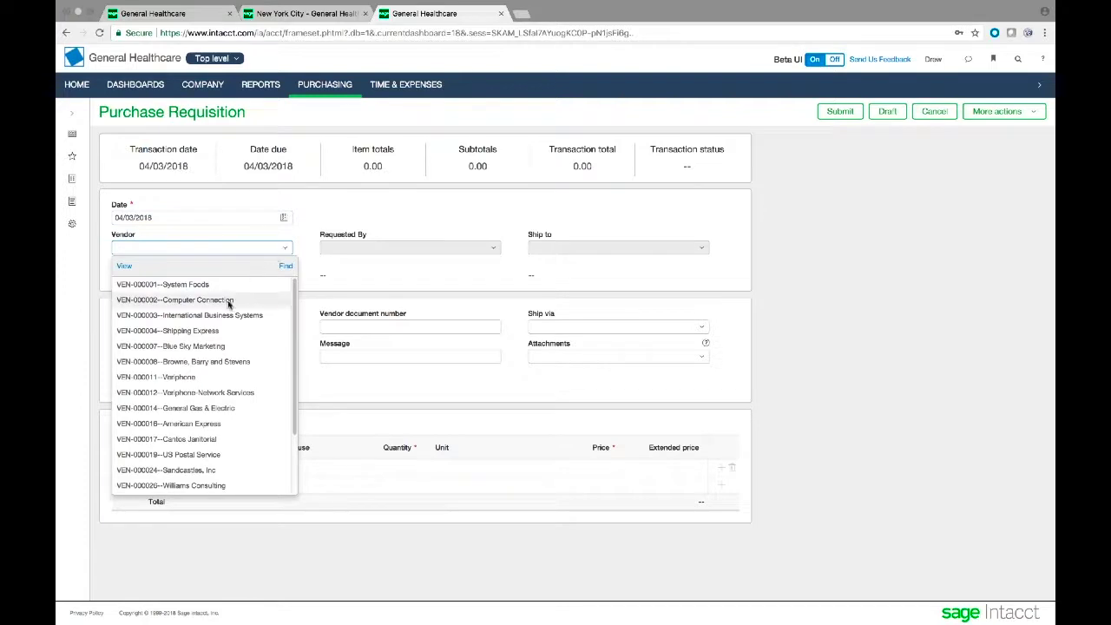
{"action": "scroll", "coordinate": [234, 321], "scroll_direction": "down", "scroll_amount": 2}
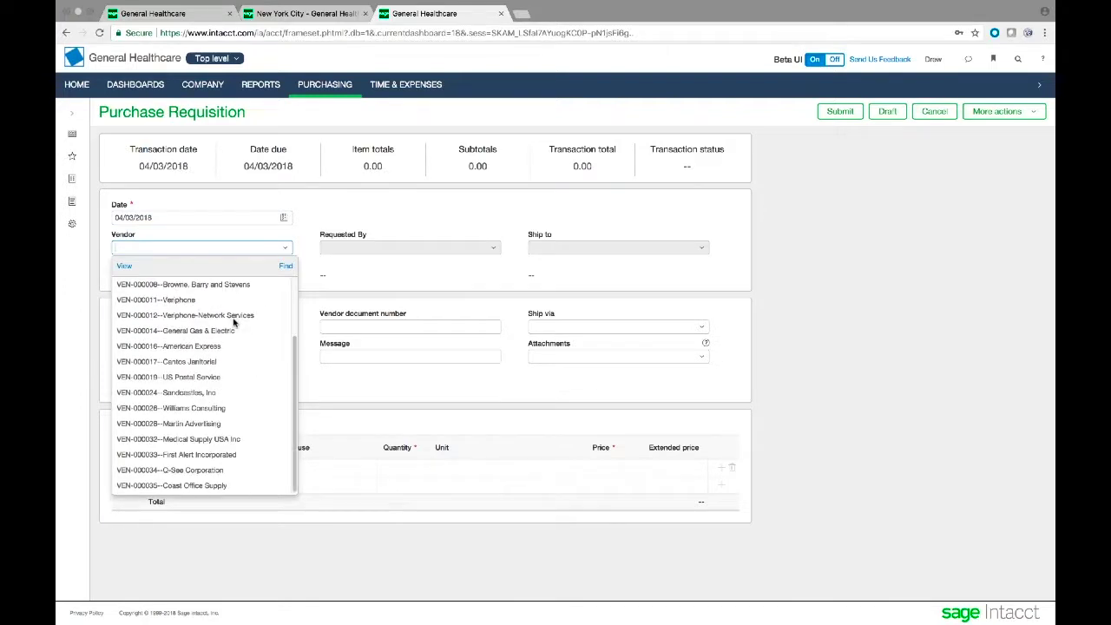
{"action": "left_click", "coordinate": [201, 439]}
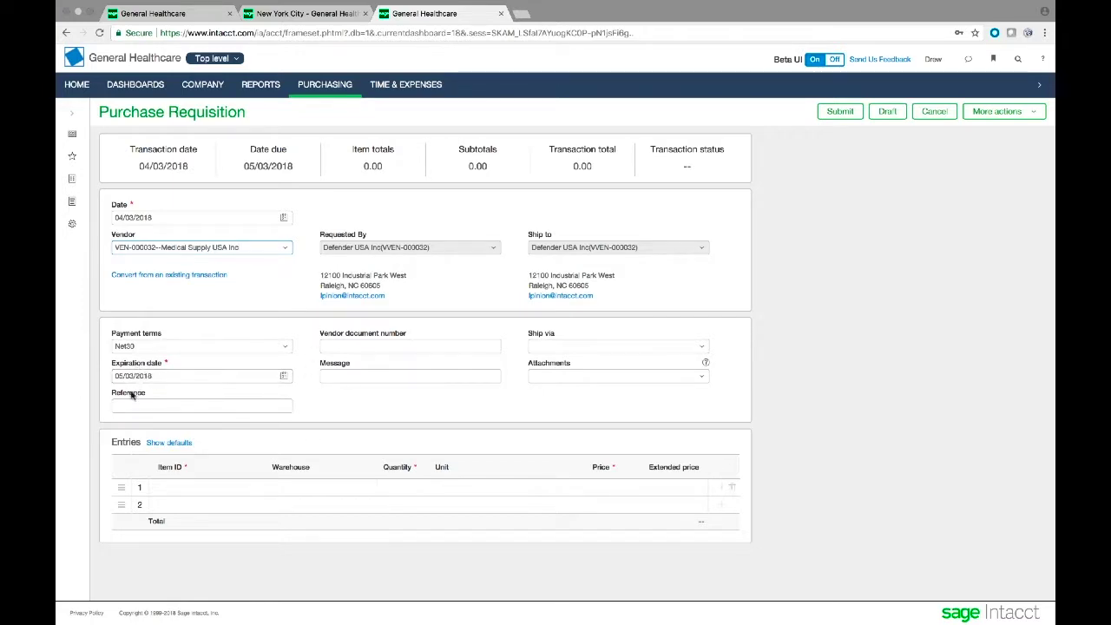
Add entry line QS1009 Q-See Heart Monitor Leads, quantity 10 at 435.00, totalling 4,350.00
{"action": "left_click", "coordinate": [199, 488]}
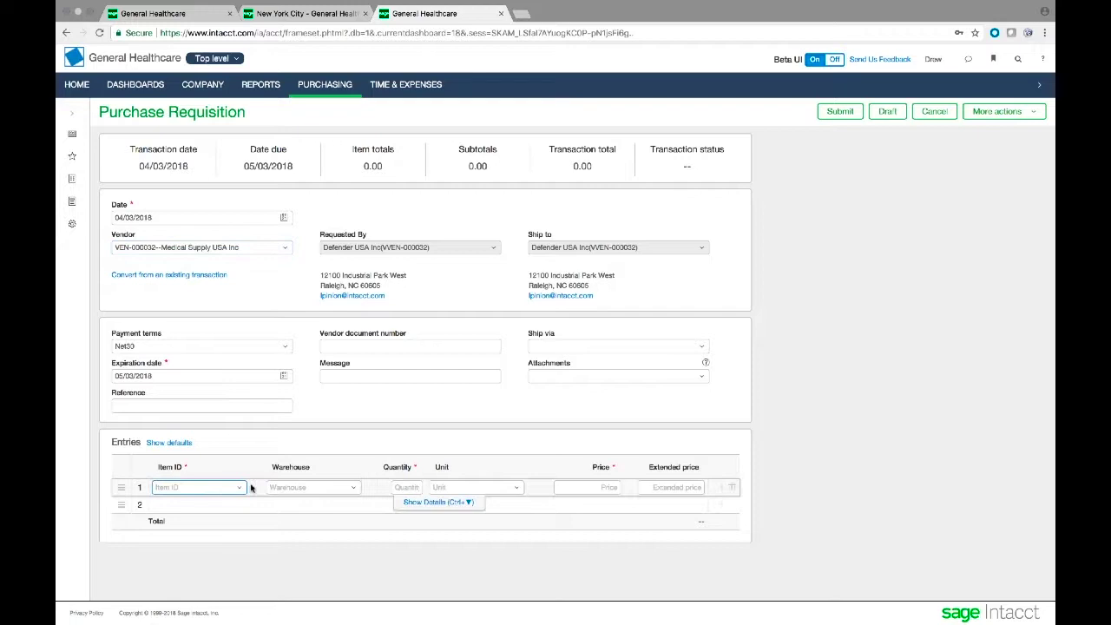
{"action": "left_click", "coordinate": [241, 489]}
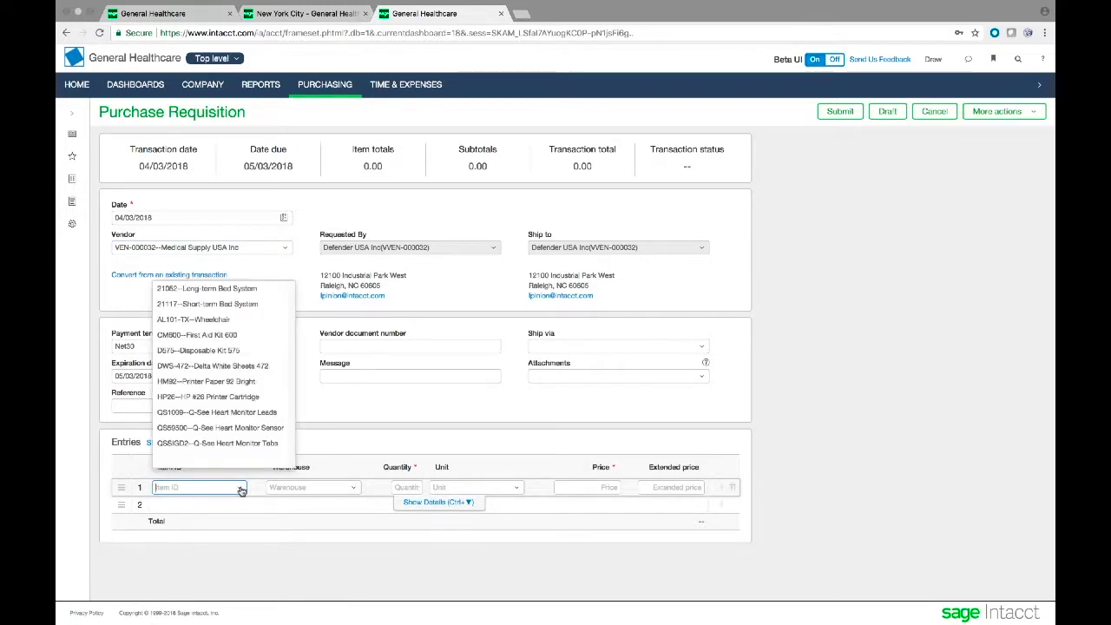
{"action": "left_click", "coordinate": [211, 413]}
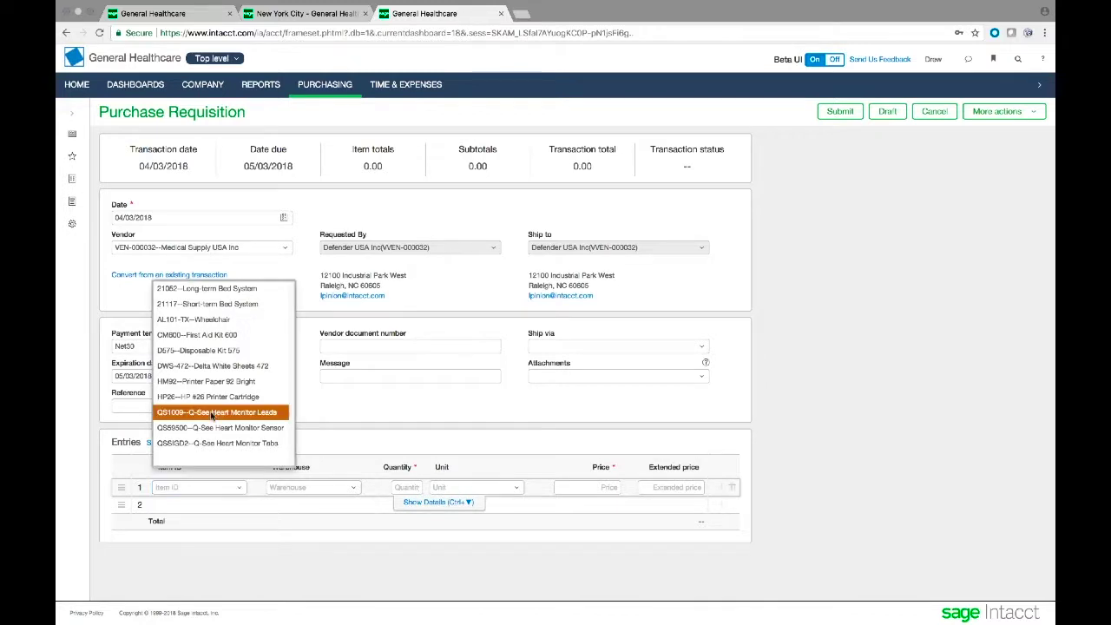
{"action": "left_click", "coordinate": [210, 413]}
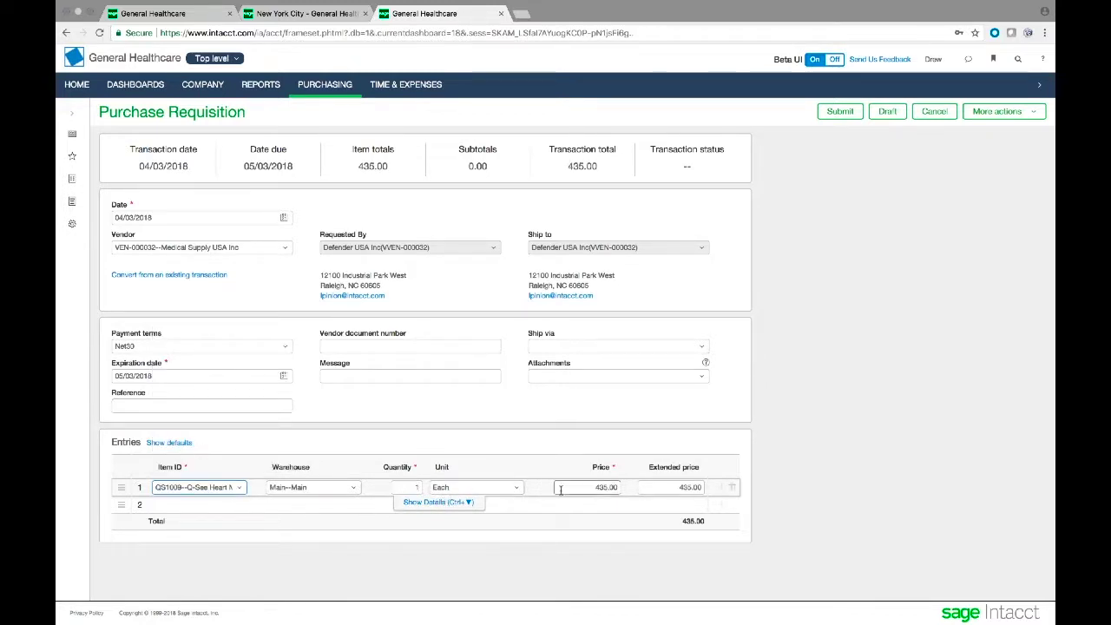
{"action": "left_click", "coordinate": [415, 489]}
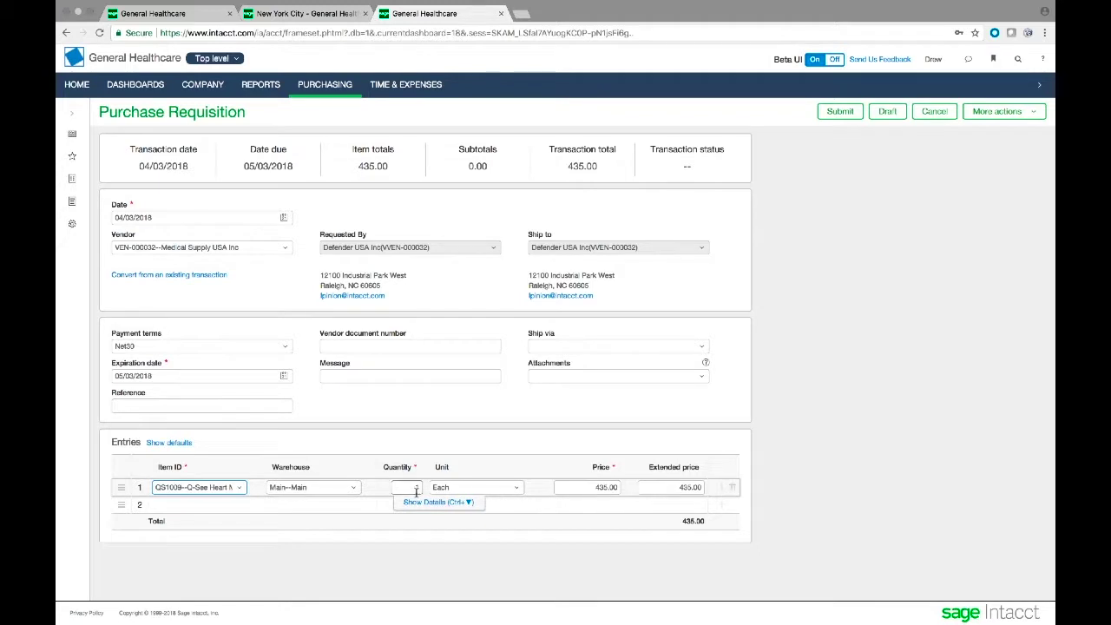
{"action": "double_click", "coordinate": [415, 489]}
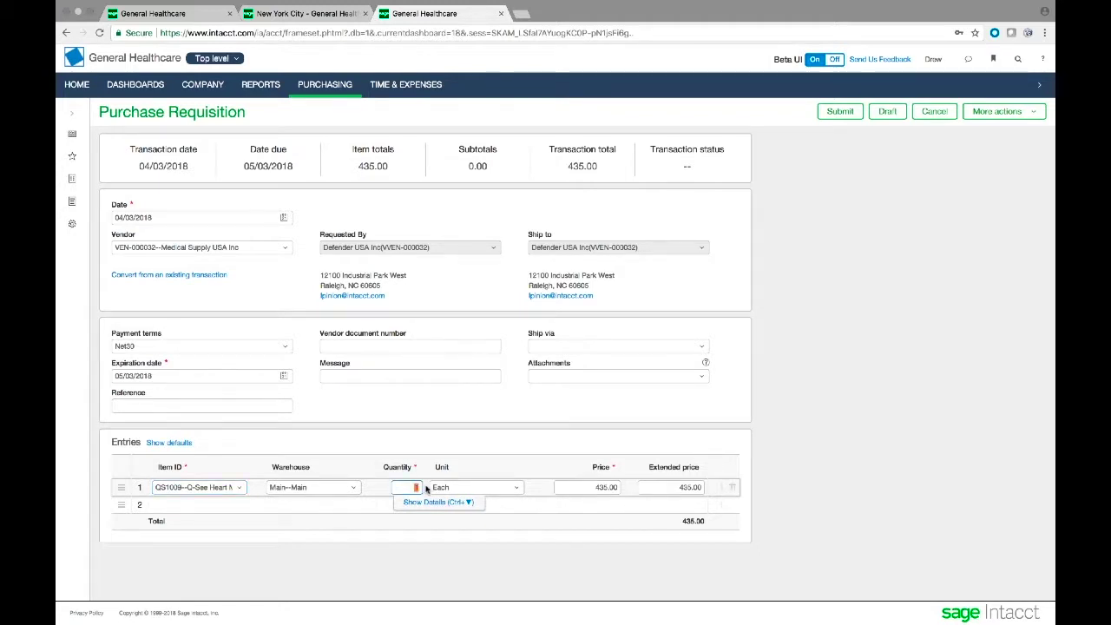
{"action": "type", "text": "10"}
{"action": "left_click", "coordinate": [576, 458]}
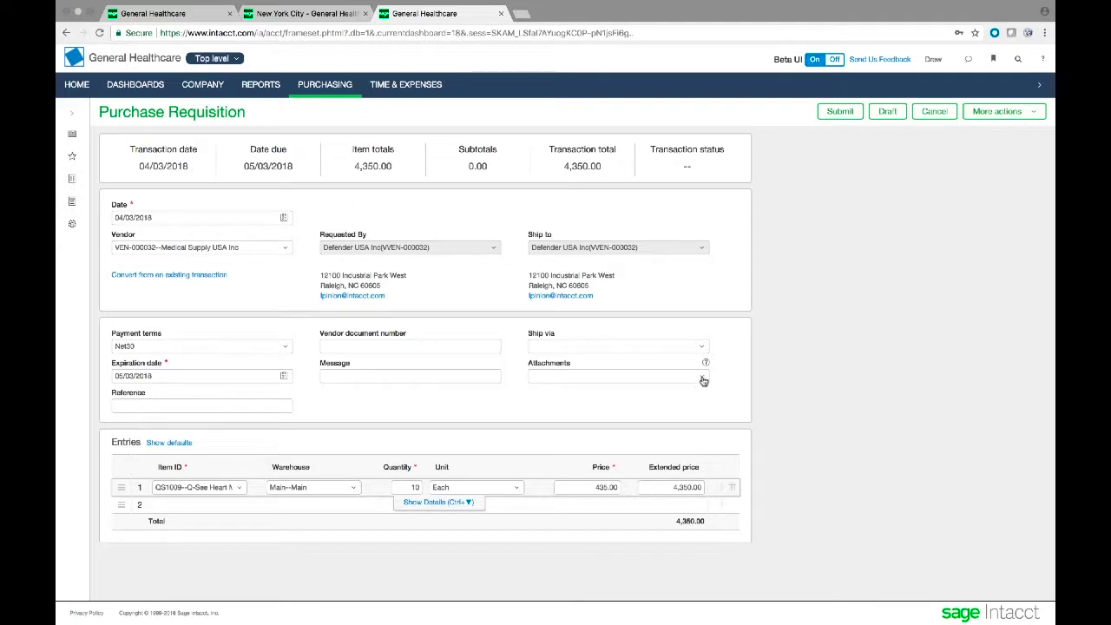
Enter 'Replacement items' as the requisition message, leaving attachments empty
{"action": "left_click", "coordinate": [703, 380]}
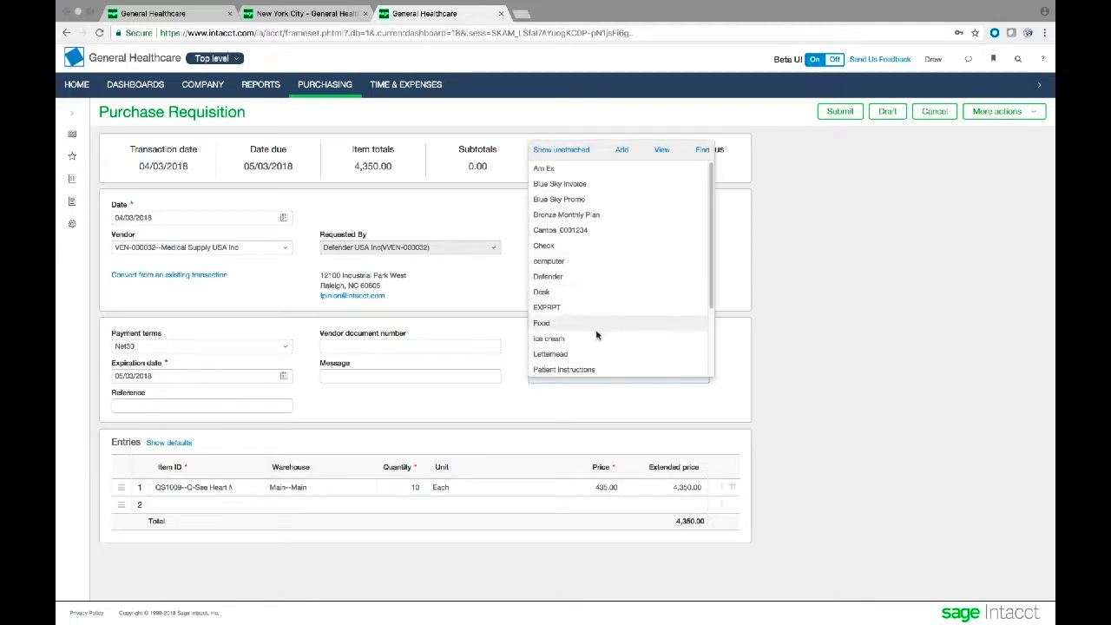
{"action": "left_click", "coordinate": [591, 401]}
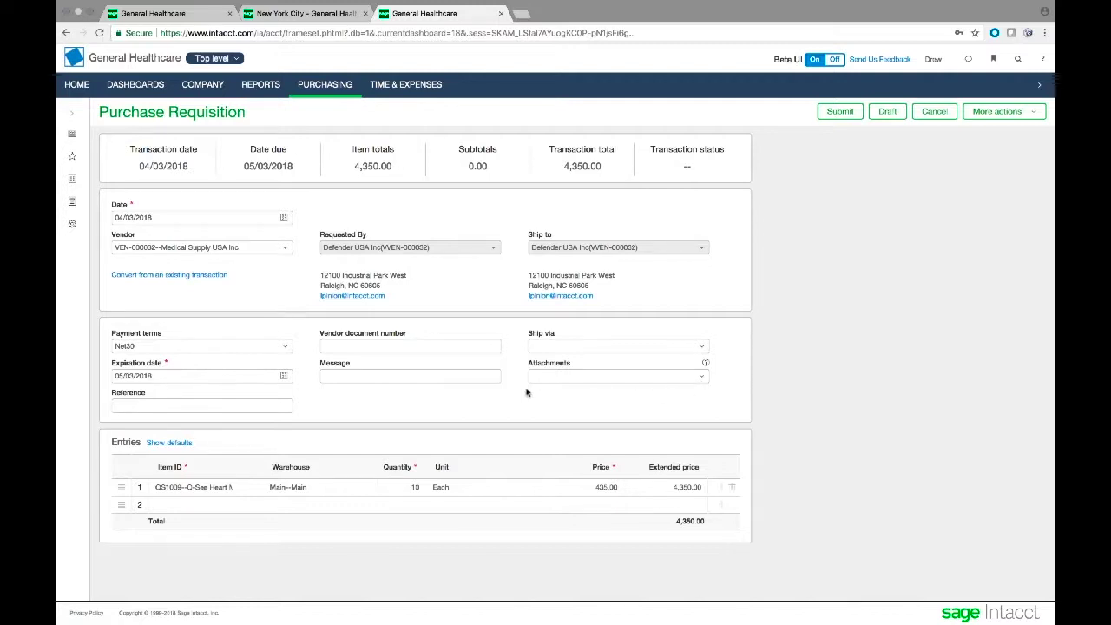
{"action": "left_click", "coordinate": [366, 374]}
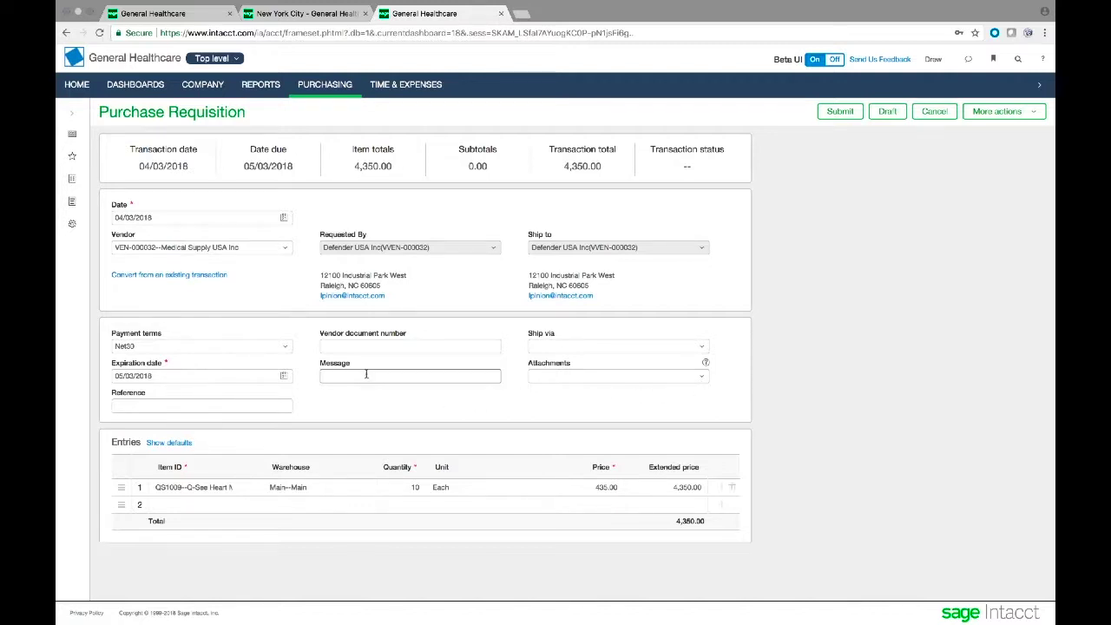
{"action": "left_click", "coordinate": [367, 375]}
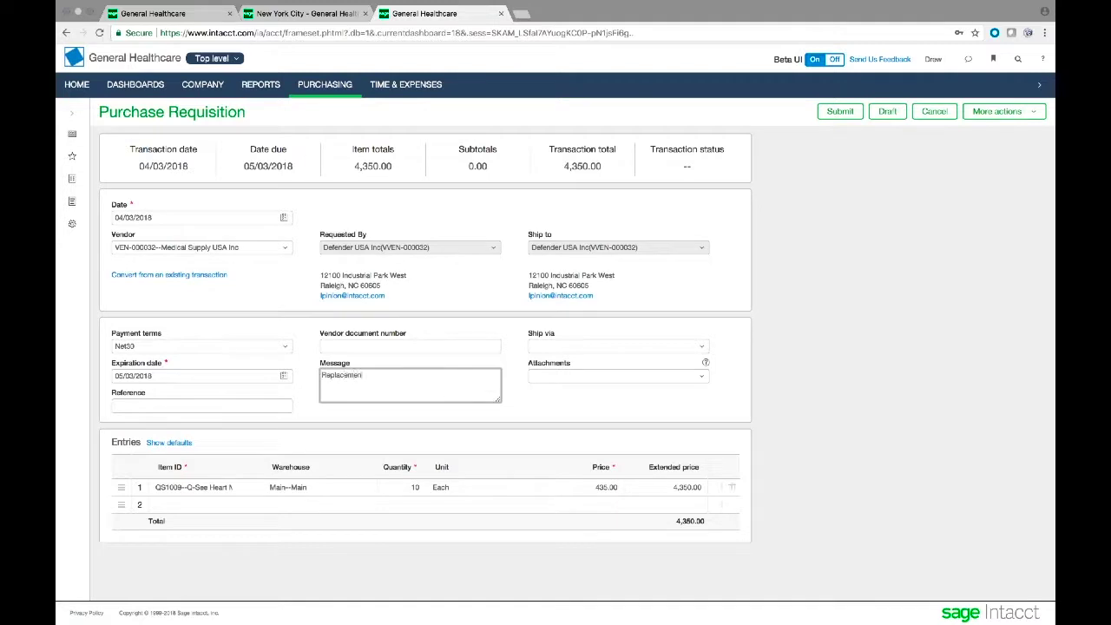
{"action": "type", "text": "items"}
Pass through the vendor document number and reference fields, then submit the requisition
{"action": "left_click", "coordinate": [359, 348]}
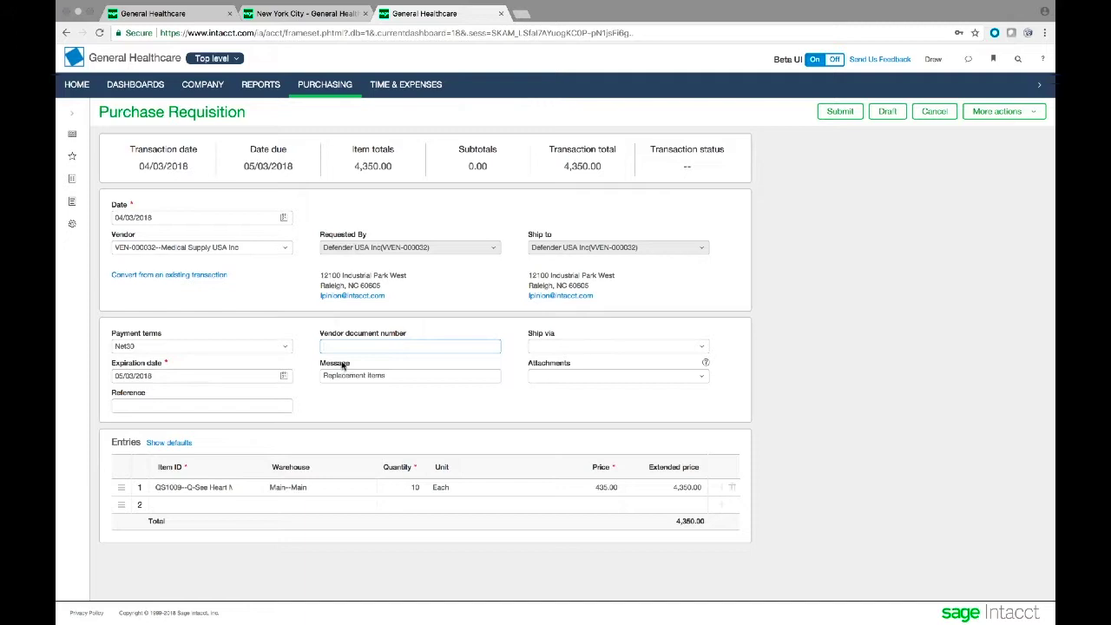
{"action": "left_click", "coordinate": [347, 349]}
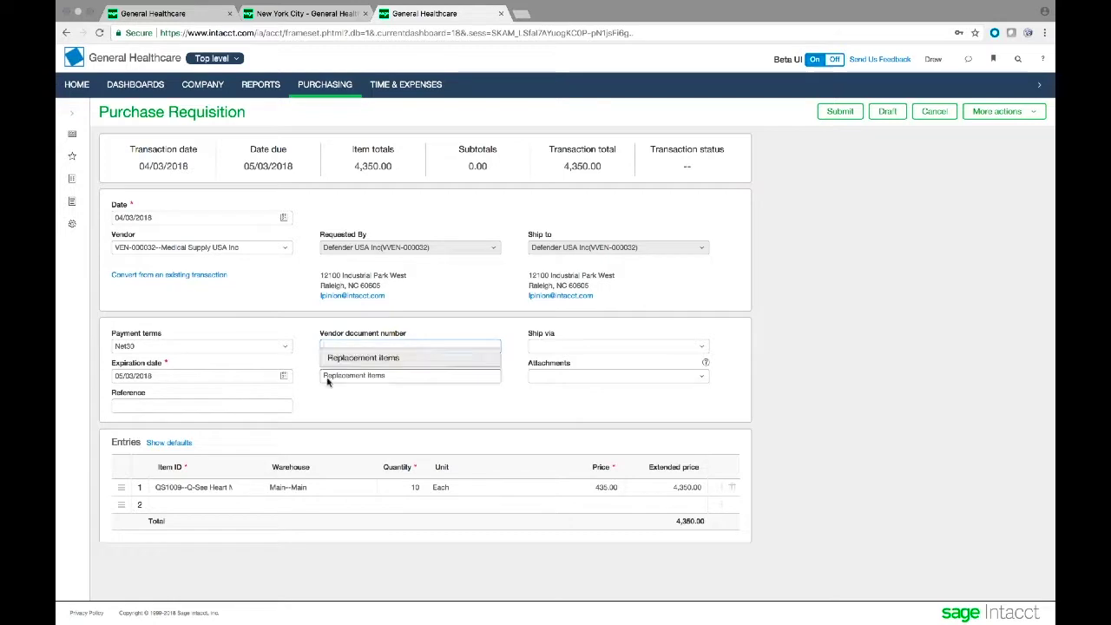
{"action": "left_click", "coordinate": [282, 408]}
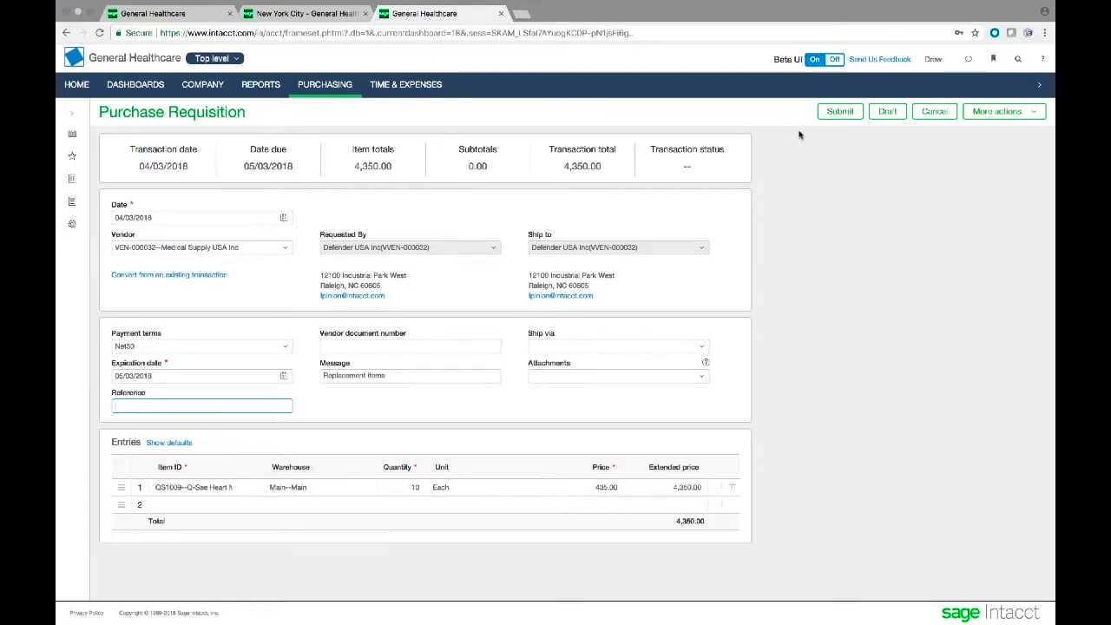
{"action": "left_click", "coordinate": [840, 112]}
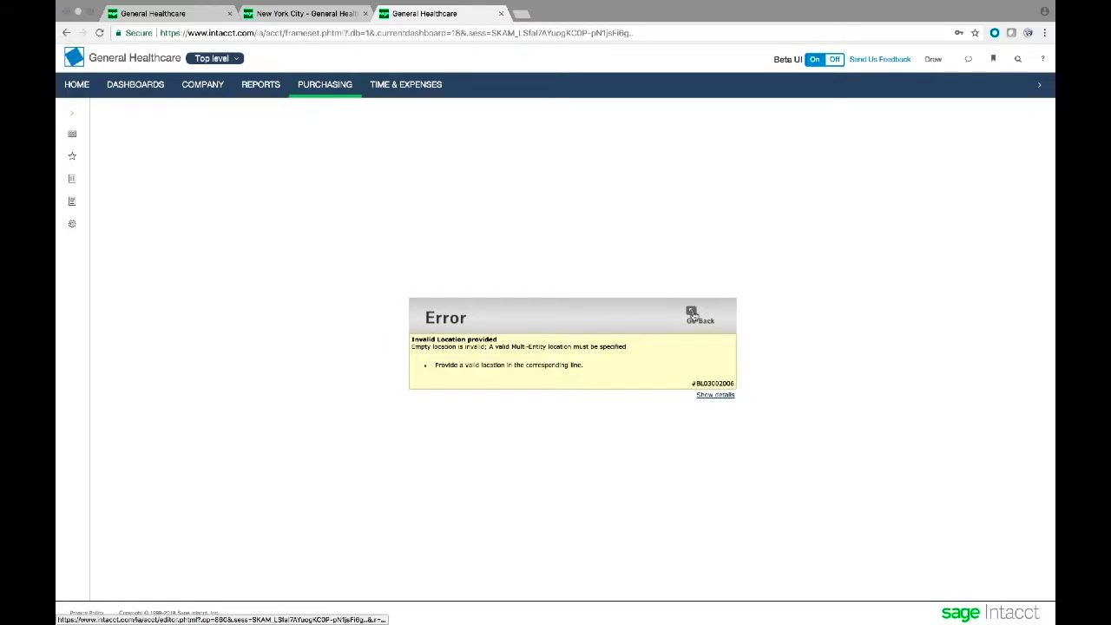
Return to the rejected requisition, check the entity list, and edit the first entry line
{"action": "left_click", "coordinate": [692, 315]}
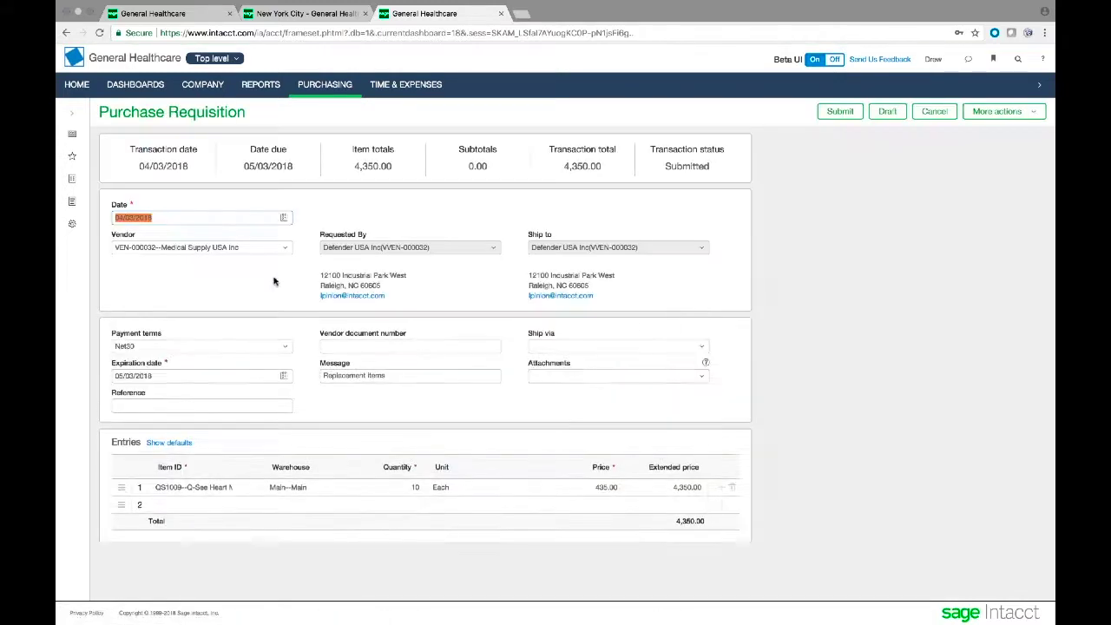
{"action": "left_click", "coordinate": [237, 61]}
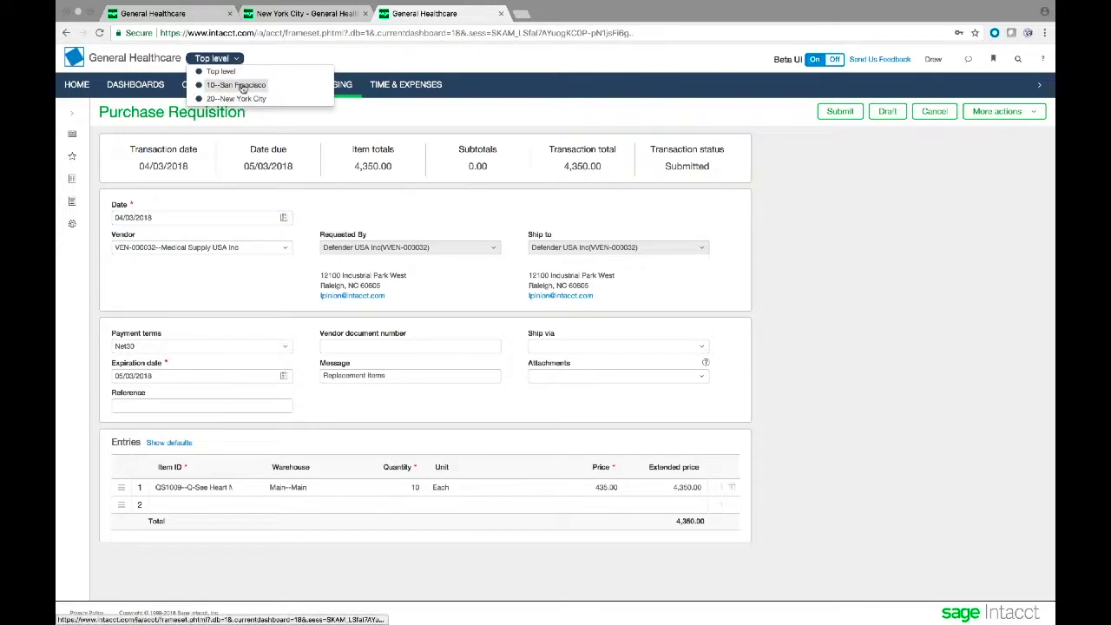
{"action": "left_click", "coordinate": [383, 59]}
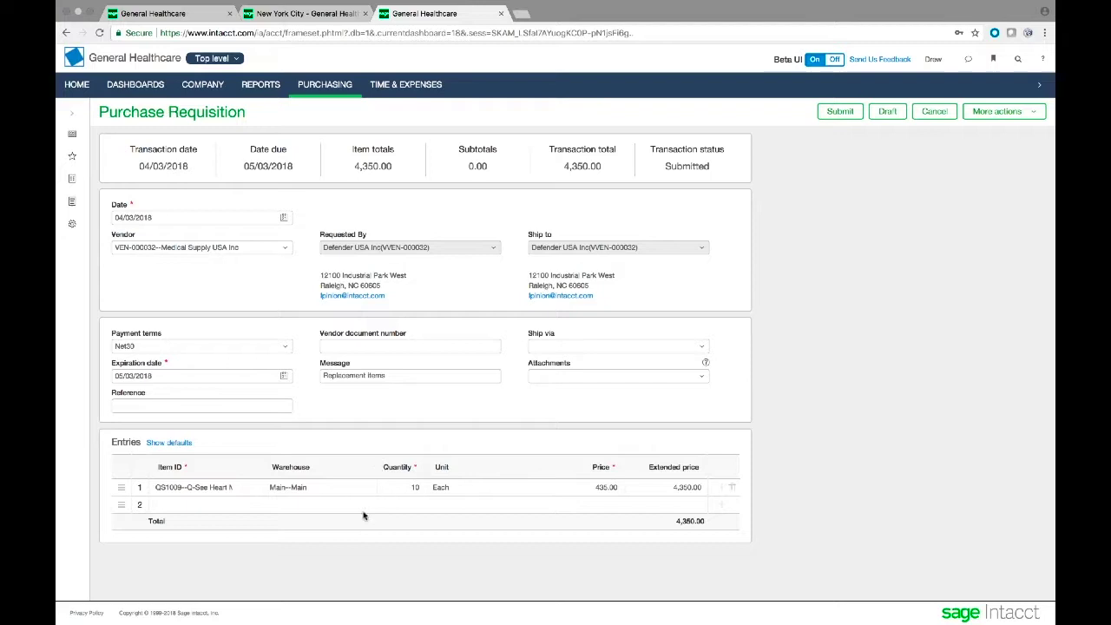
{"action": "left_click", "coordinate": [339, 489]}
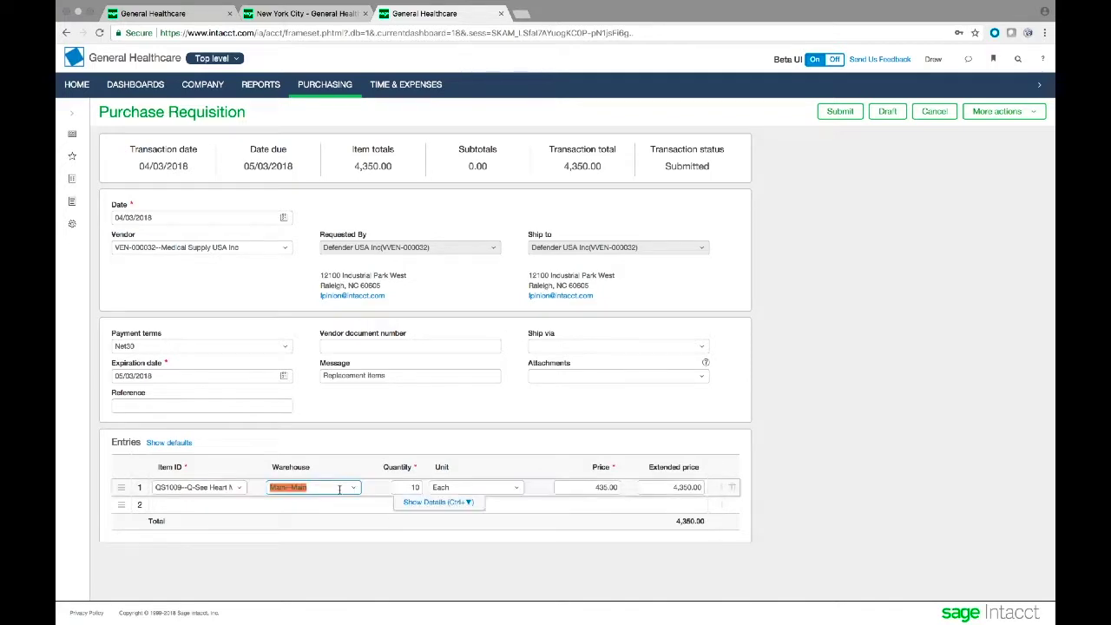
Expand the first line's details and review the Patient, Product Line and Employee choices
{"action": "left_click", "coordinate": [439, 503]}
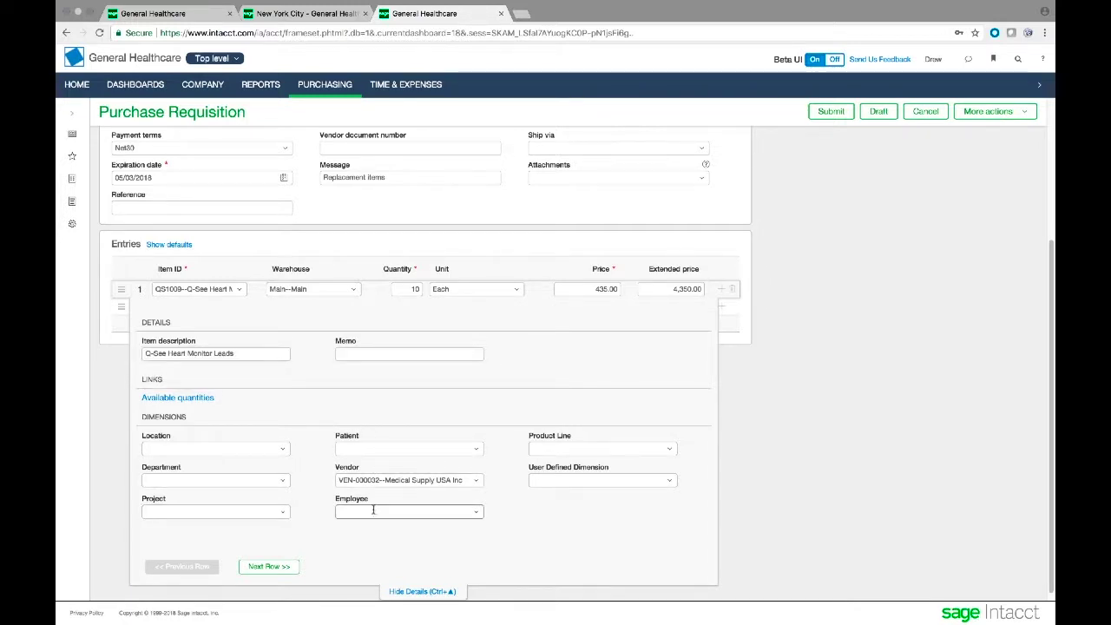
{"action": "left_click", "coordinate": [479, 450]}
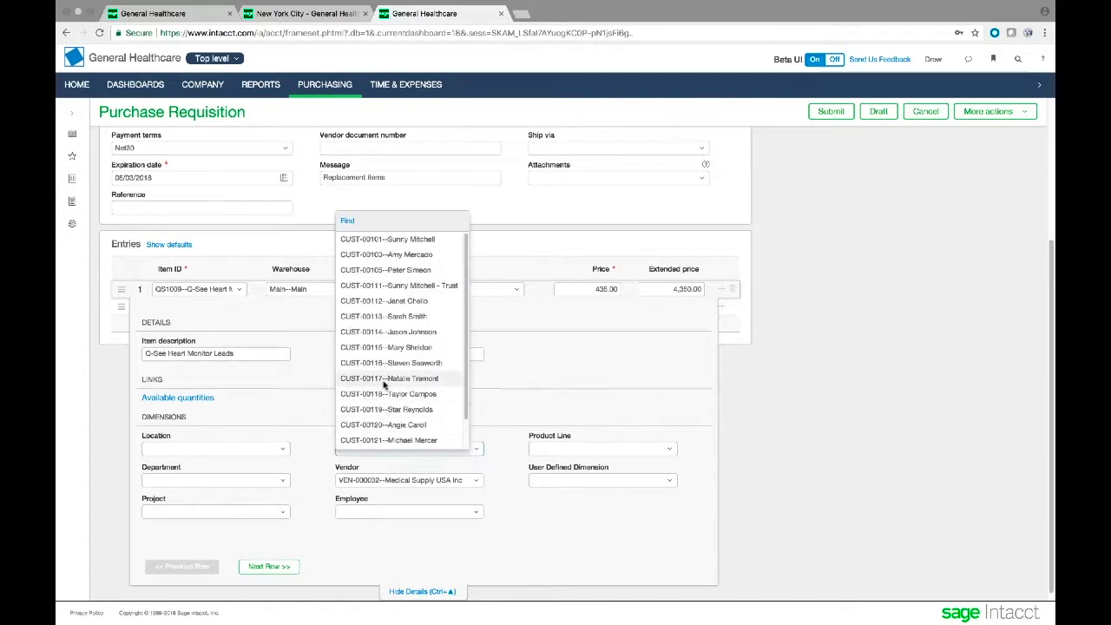
{"action": "left_click", "coordinate": [583, 404]}
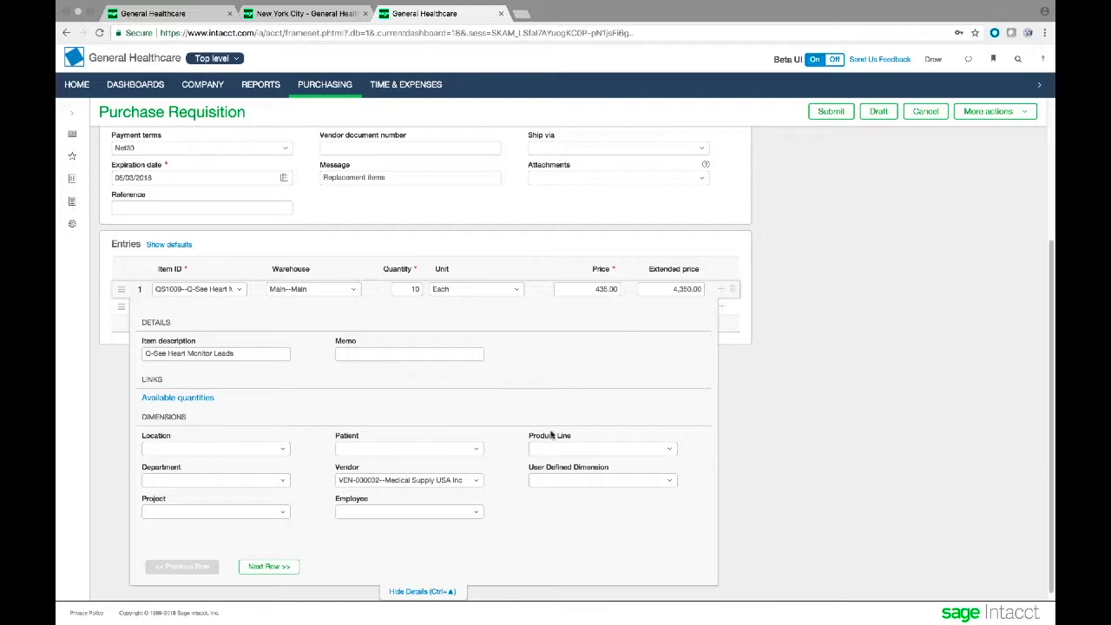
{"action": "left_click", "coordinate": [670, 449]}
{"action": "left_click", "coordinate": [697, 443]}
{"action": "left_click", "coordinate": [476, 512]}
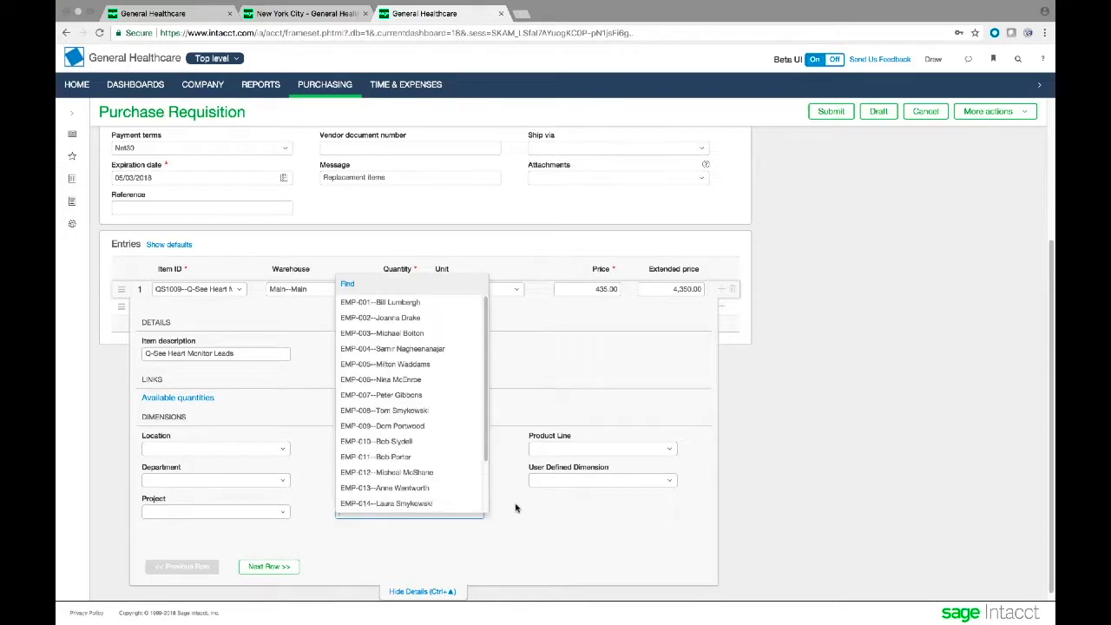
{"action": "left_click", "coordinate": [518, 507]}
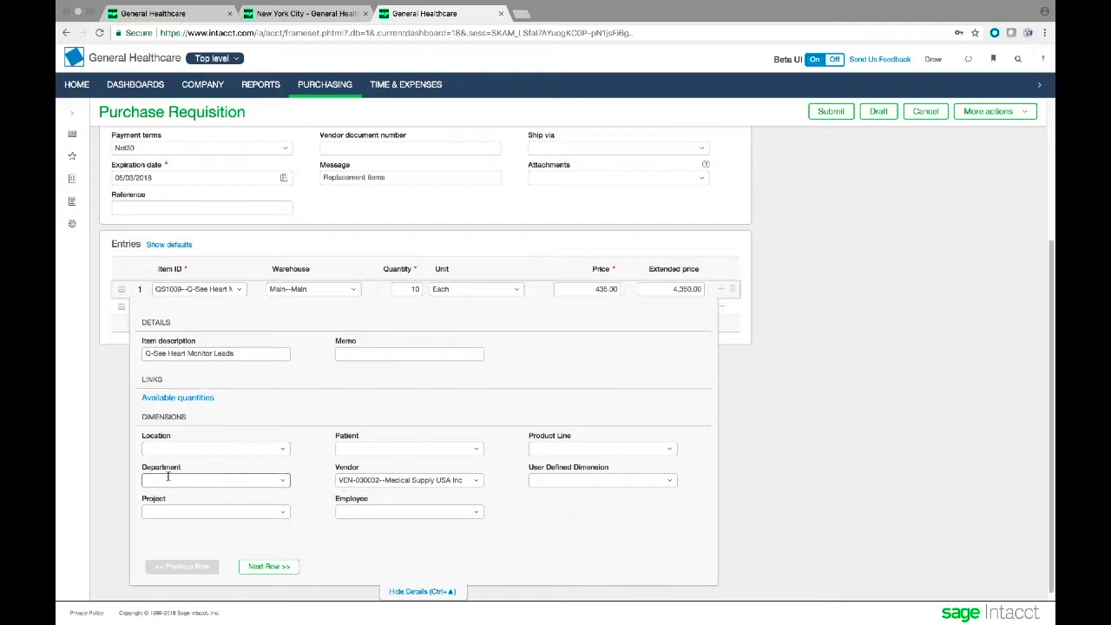
Set the first line's Location dimension to 20--New York City
{"action": "left_click", "coordinate": [282, 448]}
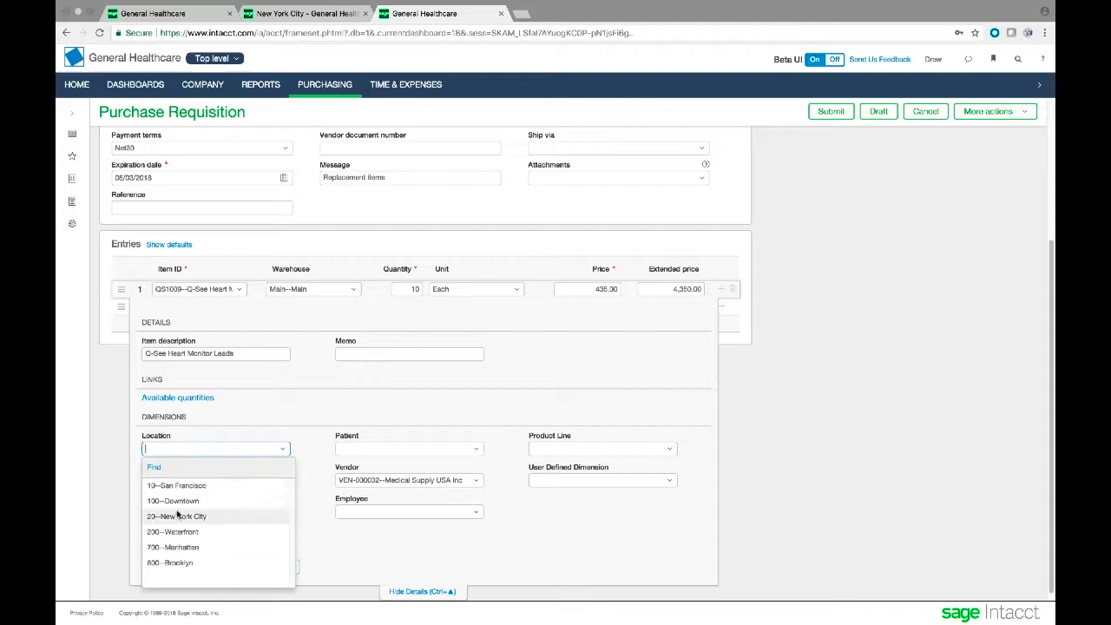
{"action": "left_click", "coordinate": [227, 60]}
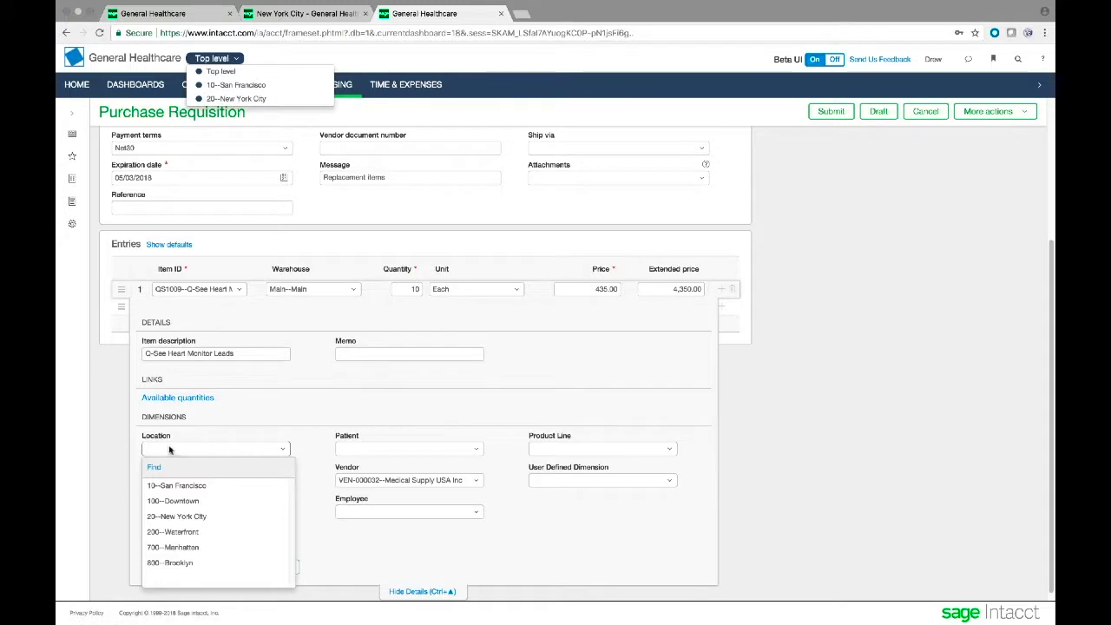
{"action": "left_click", "coordinate": [198, 517]}
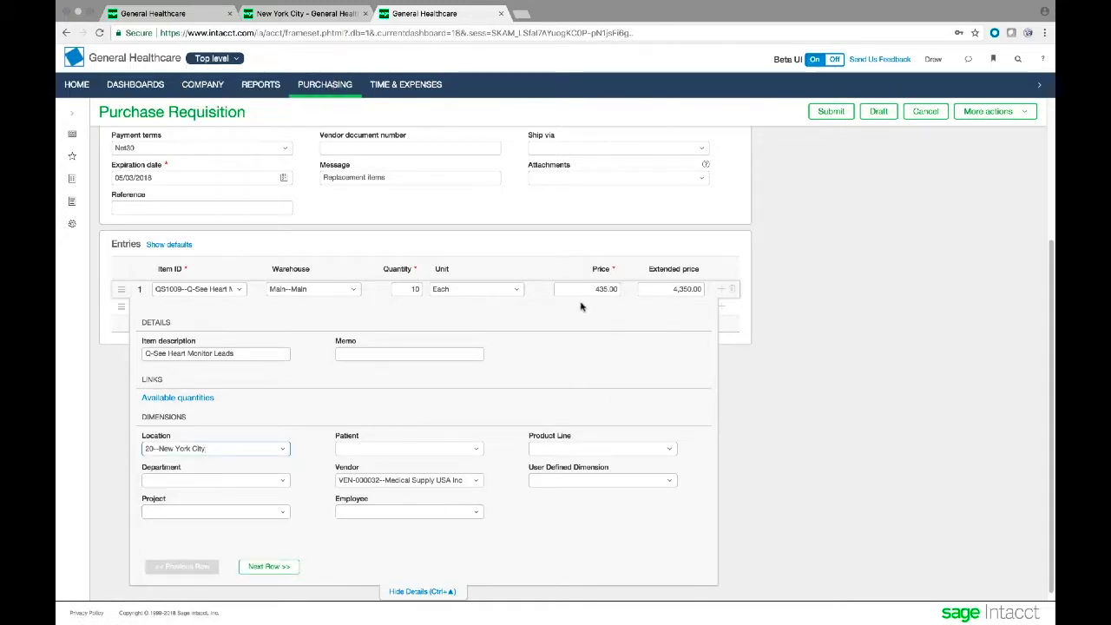
Collapse the line details, finish the entry line and submit the 4,350.00 requisition
{"action": "left_click", "coordinate": [423, 591]}
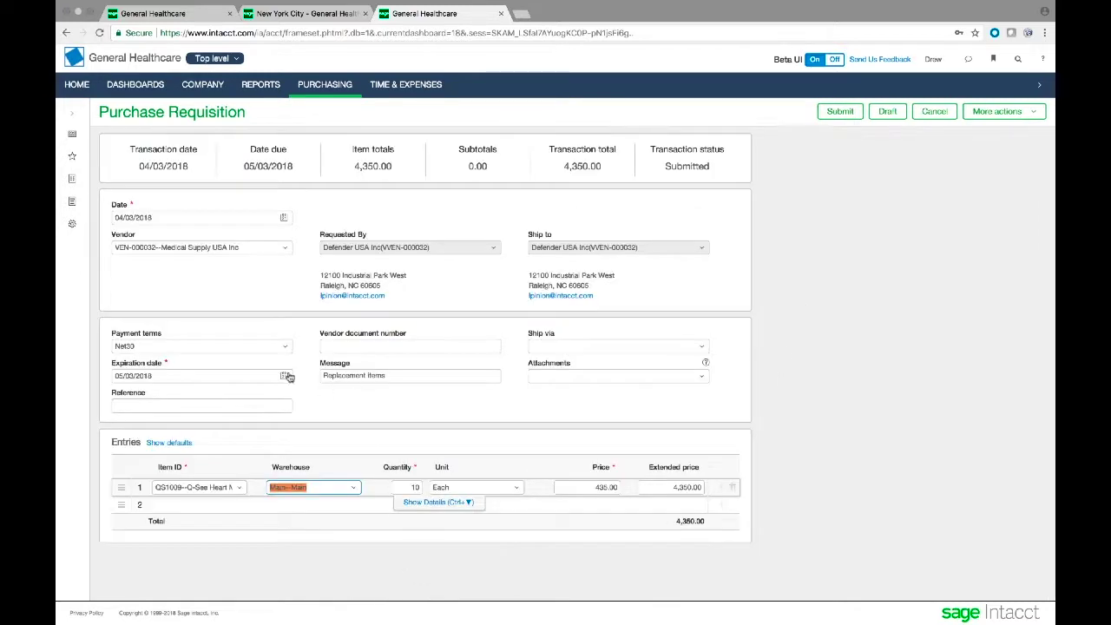
{"action": "left_click", "coordinate": [777, 490]}
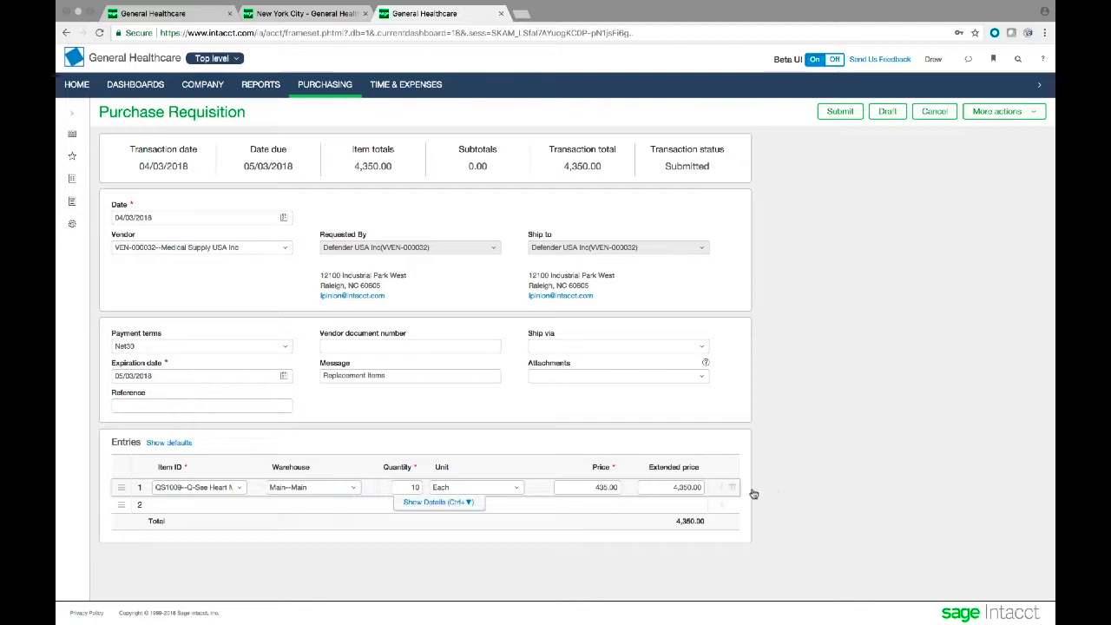
{"action": "left_click", "coordinate": [838, 114]}
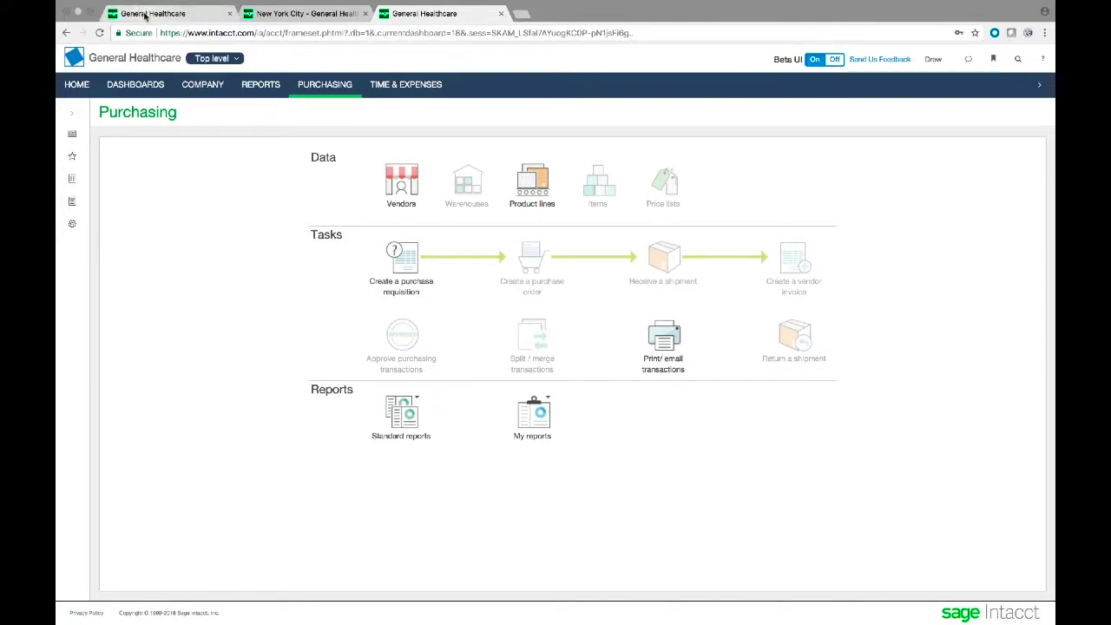
In the first General Healthcare tab, open Approve Purchasing Transactions listing PR-000358 and PR-000357
{"action": "left_click", "coordinate": [145, 15]}
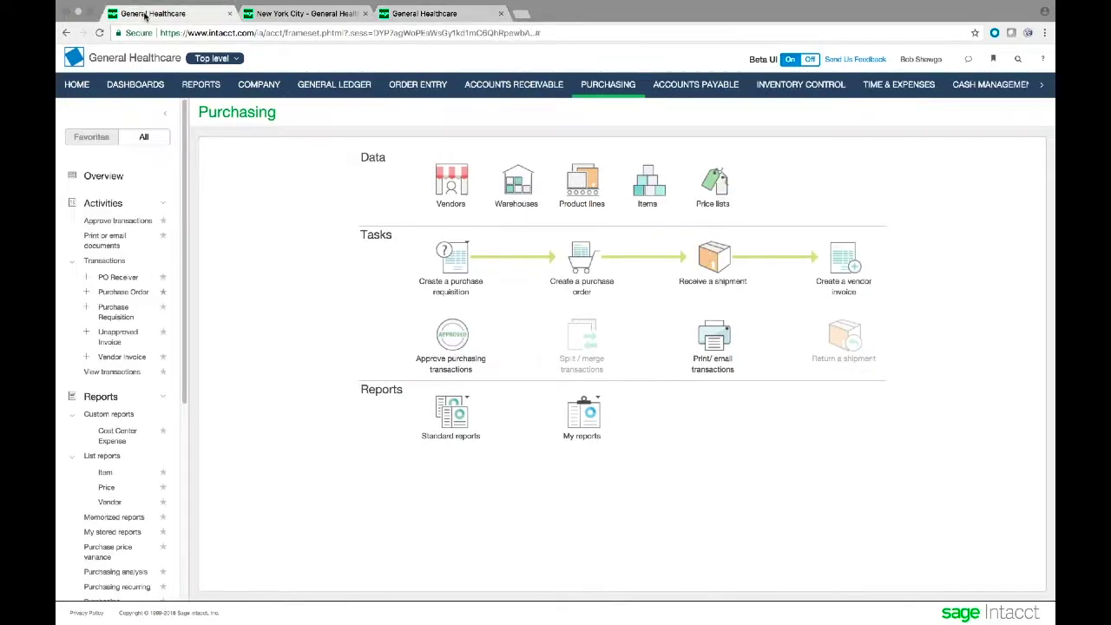
{"action": "left_click", "coordinate": [462, 340]}
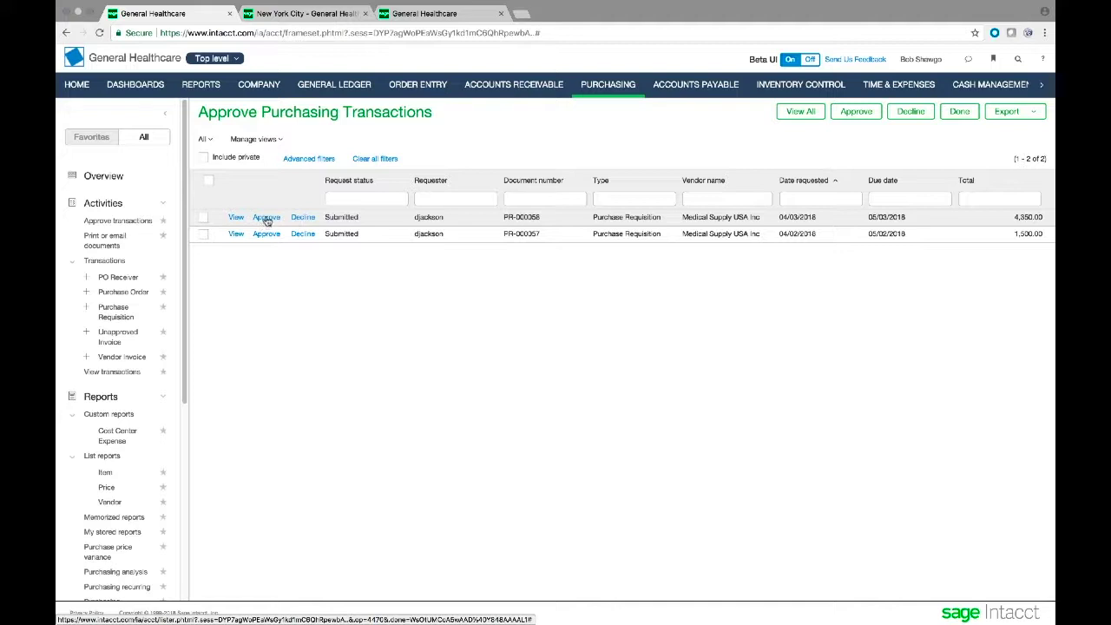
Approve requisition PR-000058 with the comment 'Great'
{"action": "left_click", "coordinate": [267, 218]}
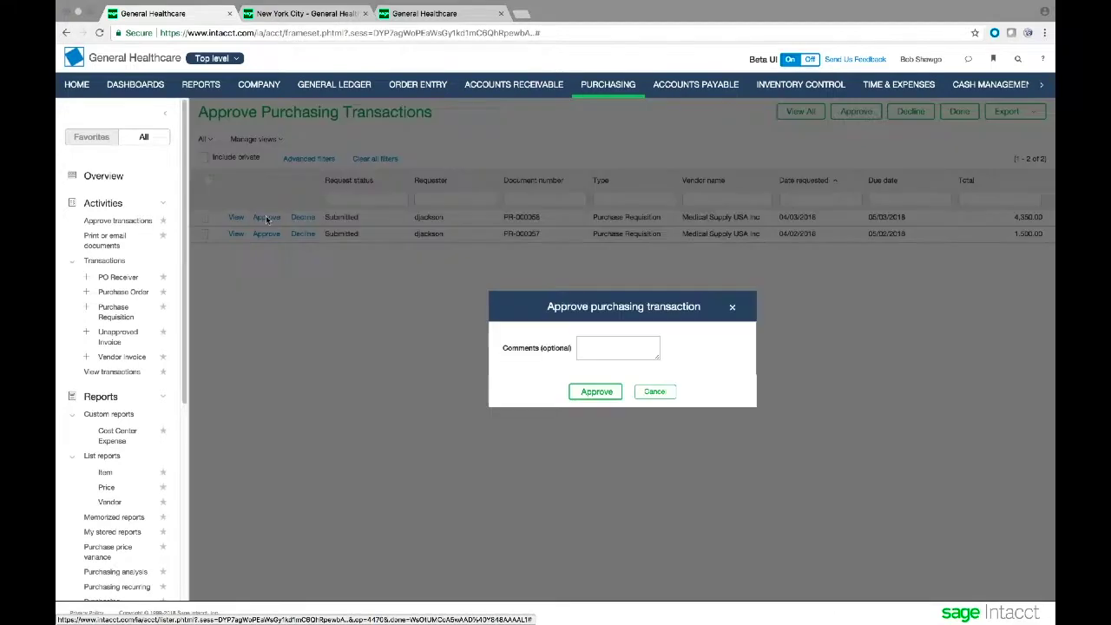
{"action": "left_click", "coordinate": [623, 340]}
{"action": "type", "text": "Great"}
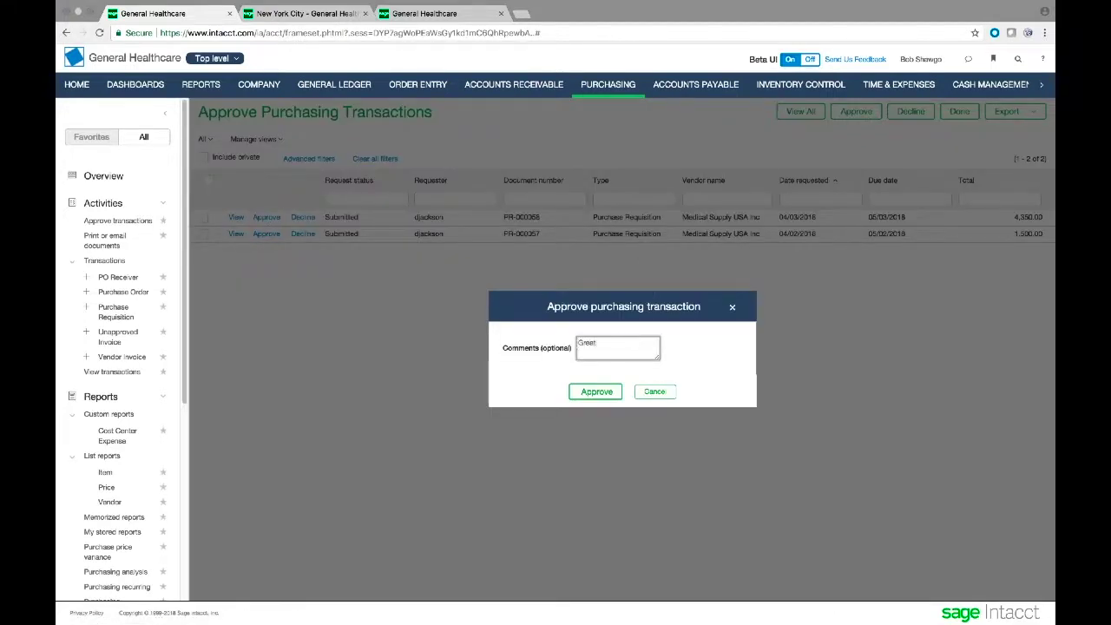
{"action": "left_click", "coordinate": [607, 391]}
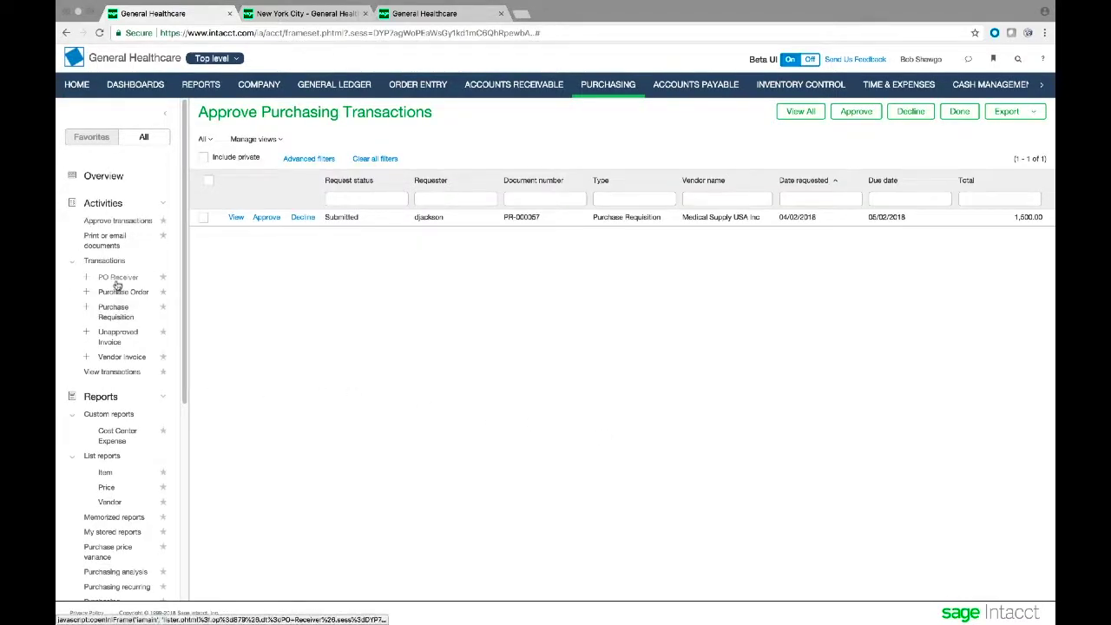
Convert PR-000058 from the Purchase Requisition list into a purchase order
{"action": "left_click", "coordinate": [117, 320]}
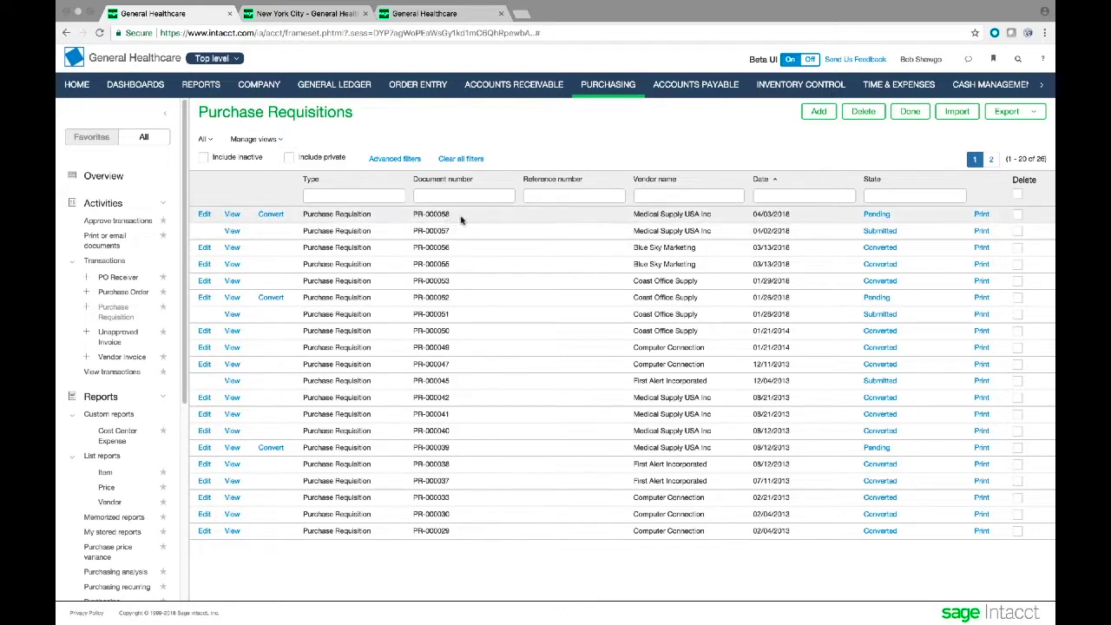
{"action": "left_click", "coordinate": [276, 218]}
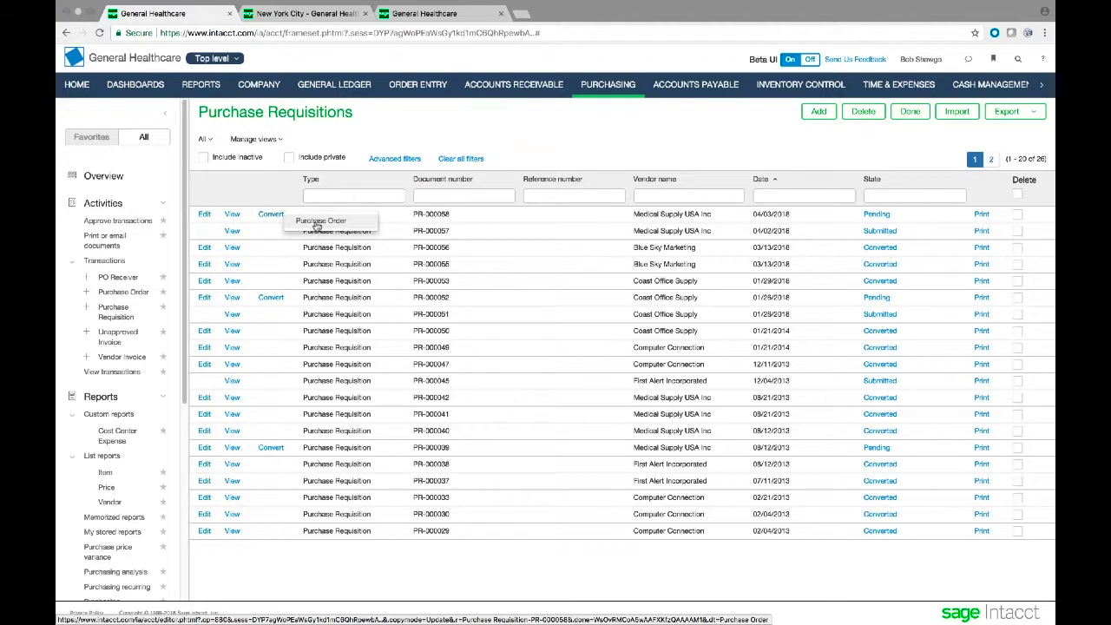
{"action": "left_click", "coordinate": [317, 225]}
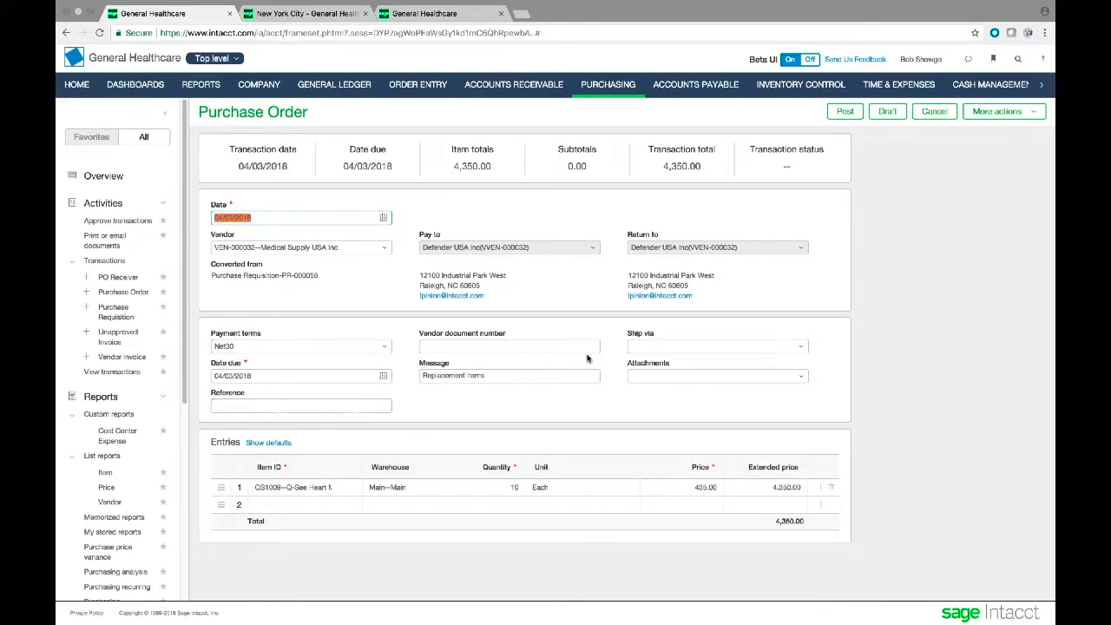
Set Ship via to UPS on the Medical Supply USA Inc order and post it as PO-000058
{"action": "left_click", "coordinate": [799, 348]}
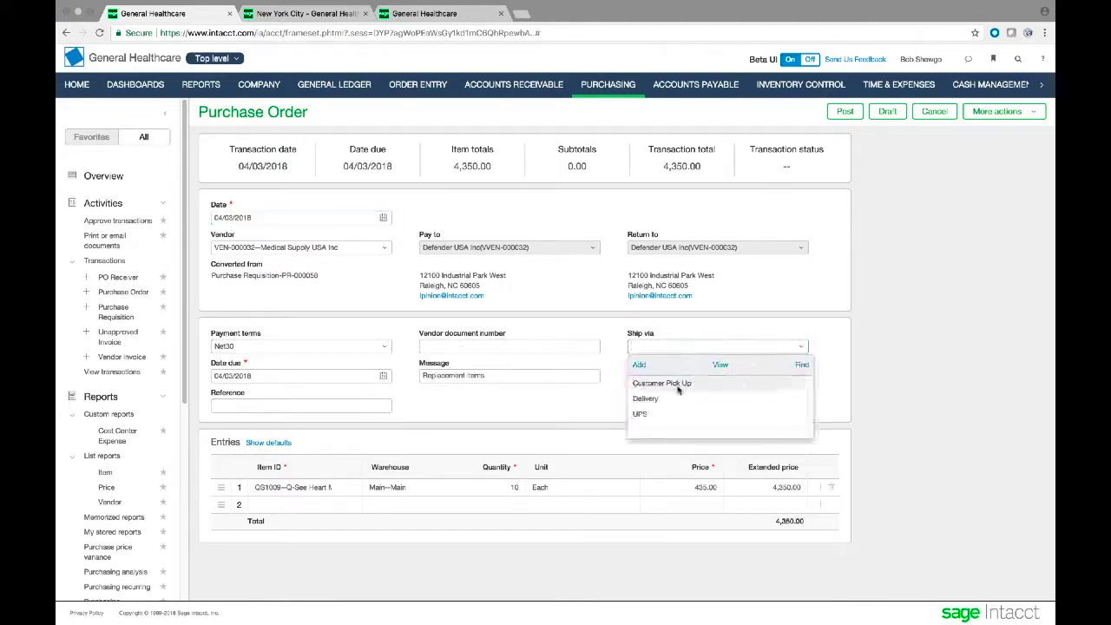
{"action": "left_click", "coordinate": [640, 414]}
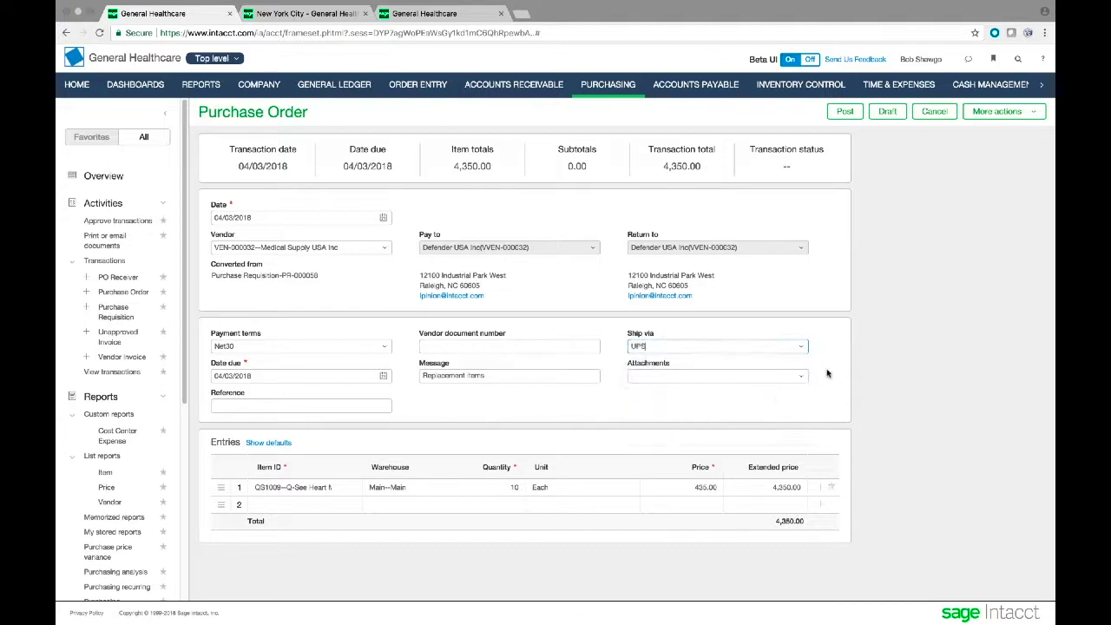
{"action": "left_click", "coordinate": [802, 378]}
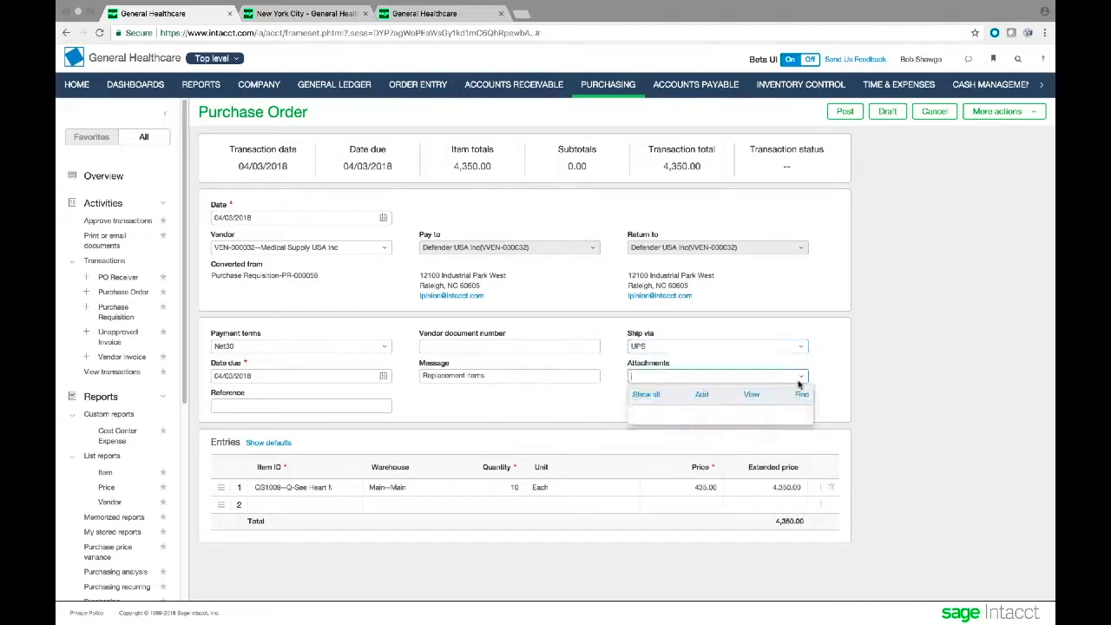
{"action": "left_click", "coordinate": [830, 378]}
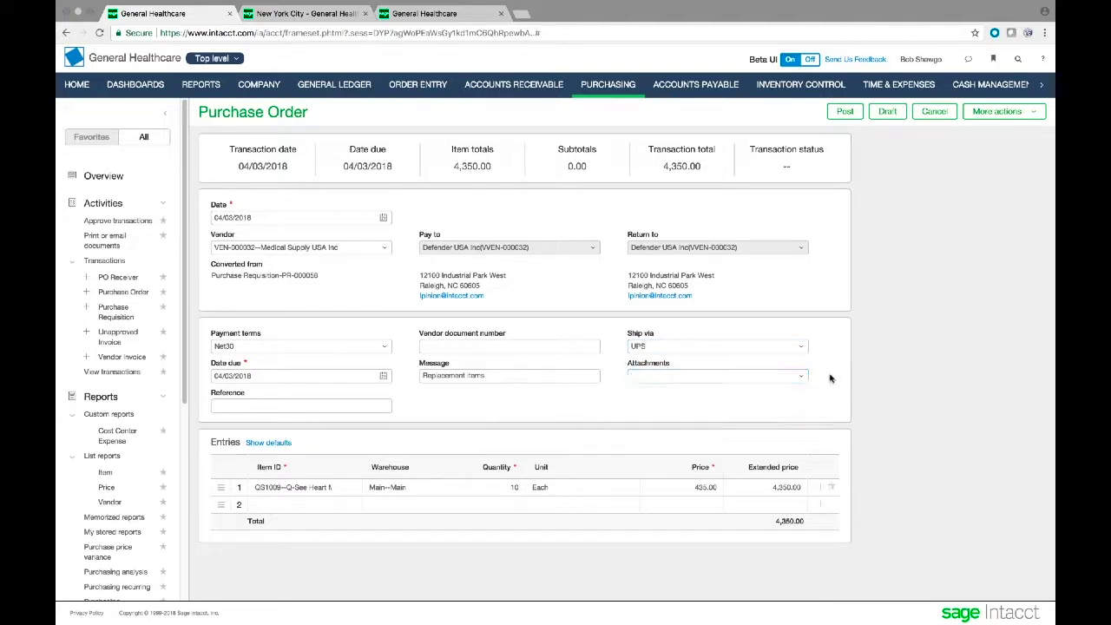
{"action": "left_click", "coordinate": [845, 112]}
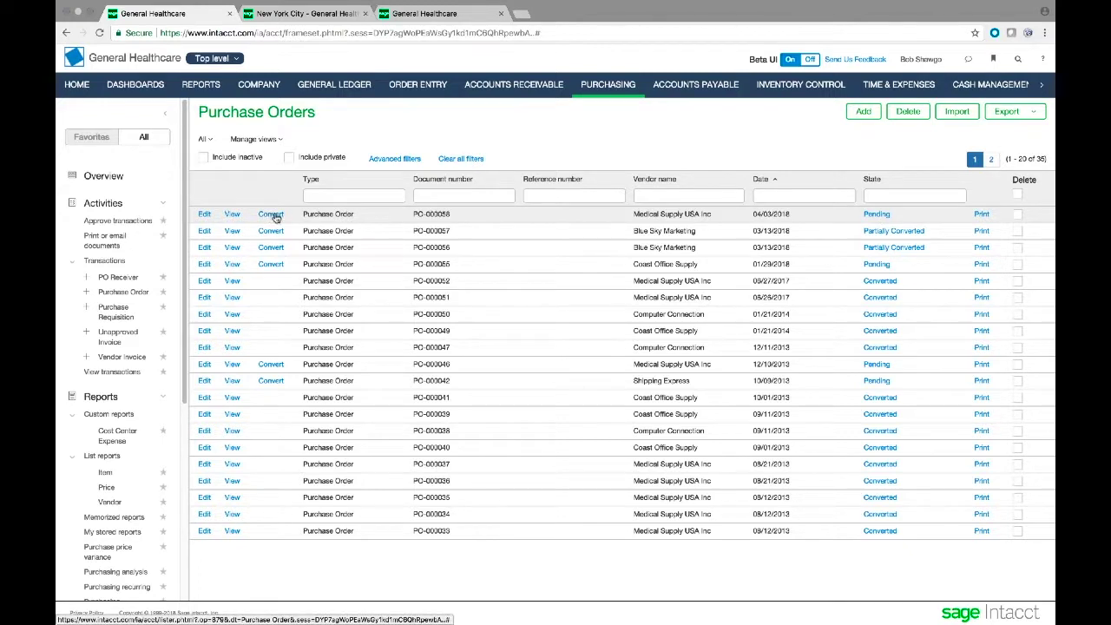
Convert PO-000058 into a PO receiver and review its attachment options
{"action": "left_click", "coordinate": [274, 217]}
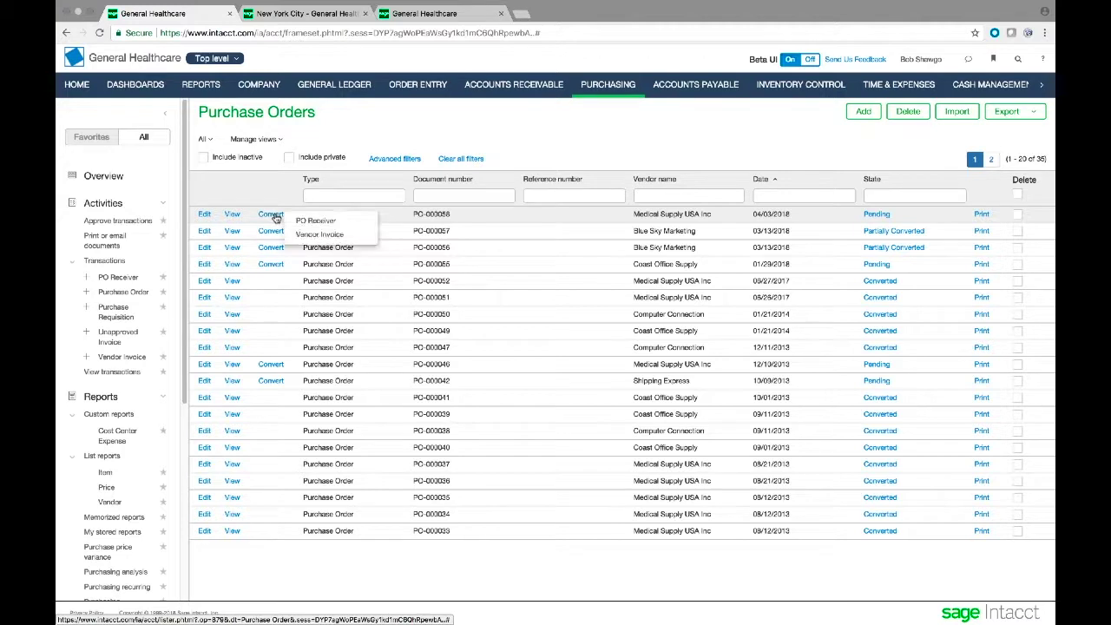
{"action": "left_click", "coordinate": [321, 222]}
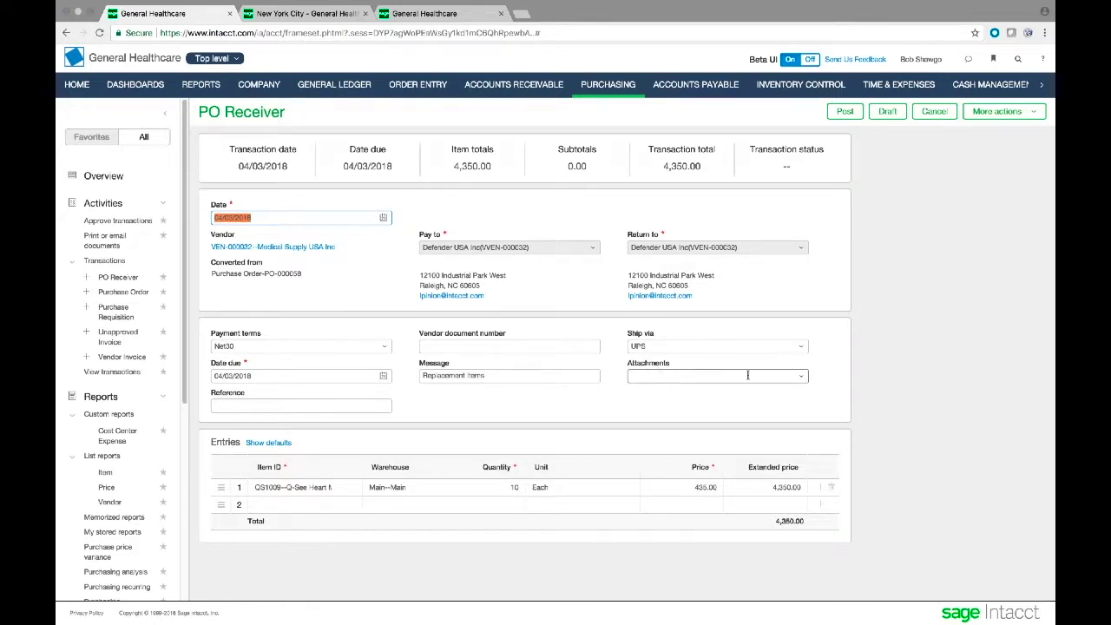
{"action": "left_click", "coordinate": [804, 380]}
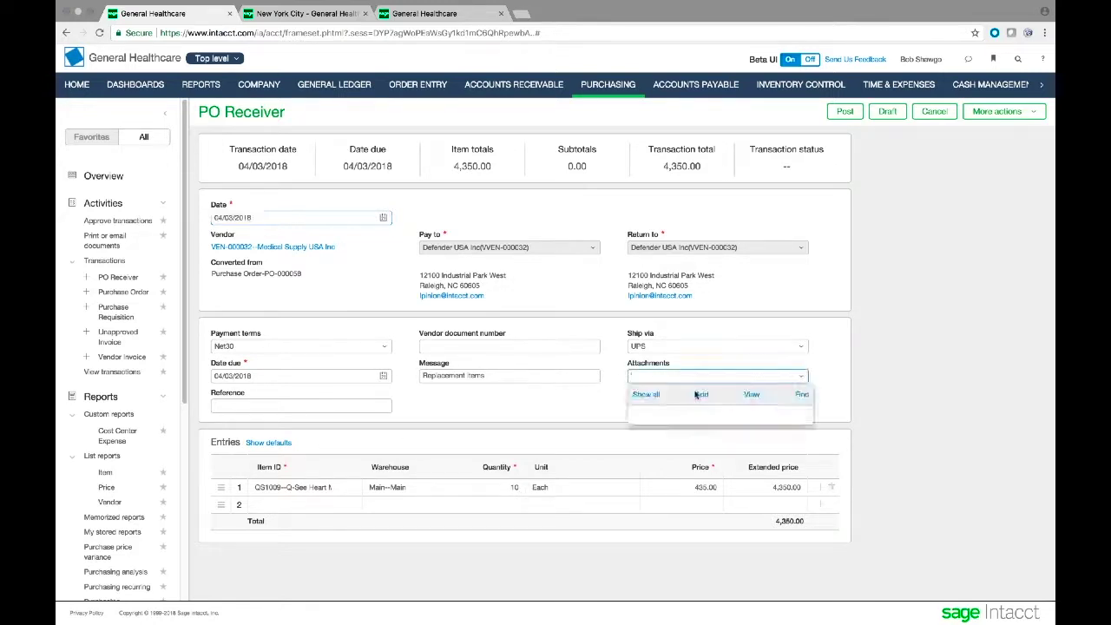
{"action": "left_click", "coordinate": [555, 394]}
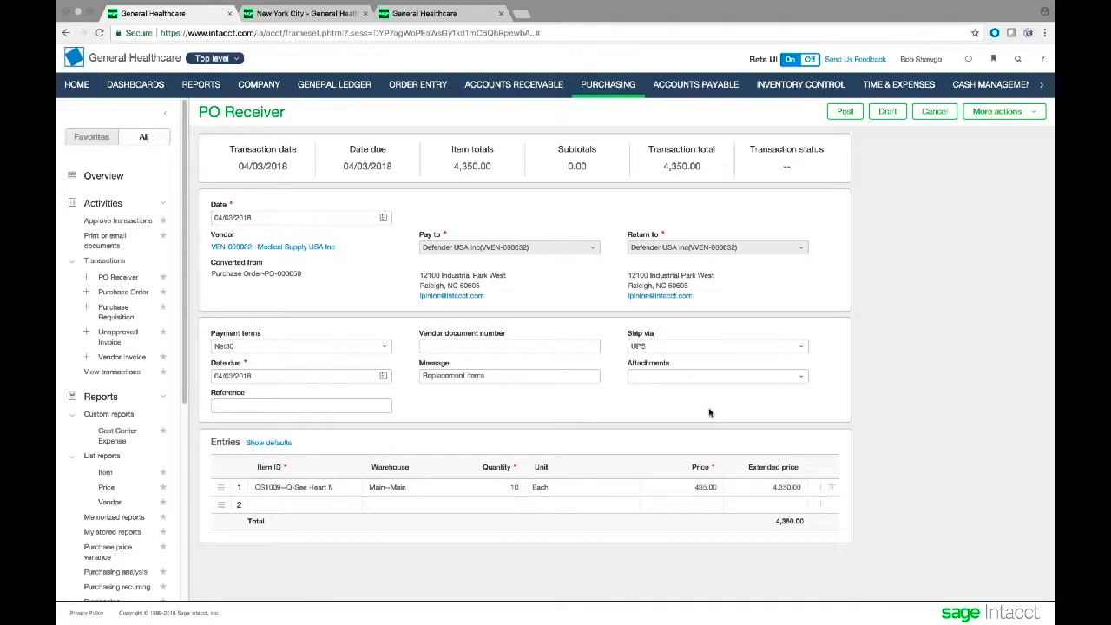
Enter vendor document number 3456 on the receiver and post it as REC-000032
{"action": "left_click", "coordinate": [467, 346]}
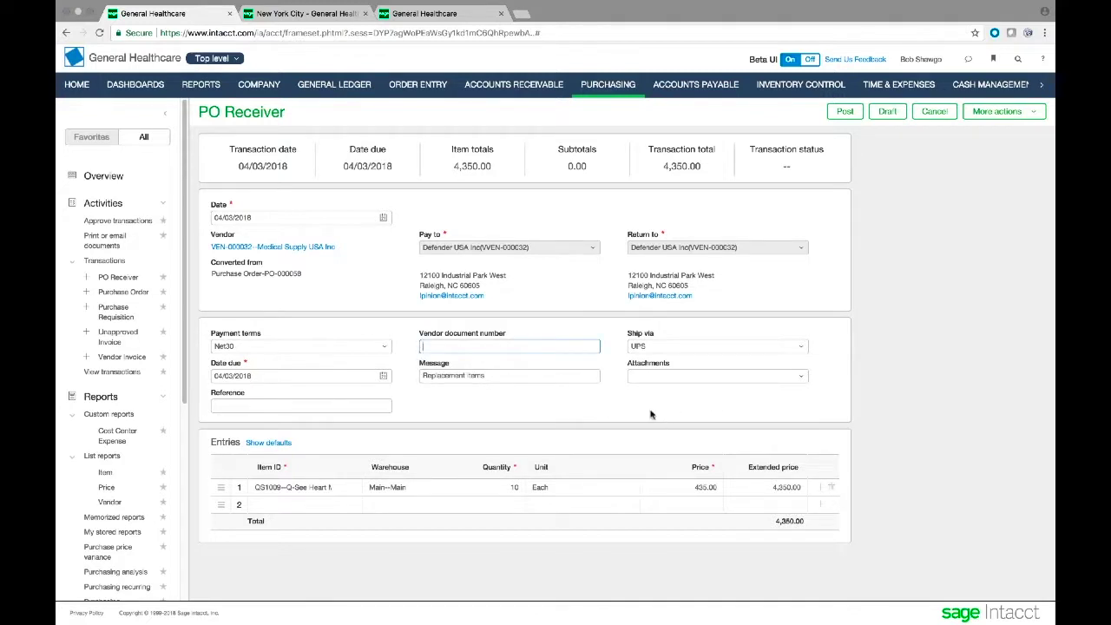
{"action": "type", "text": "3456"}
{"action": "left_click", "coordinate": [614, 408]}
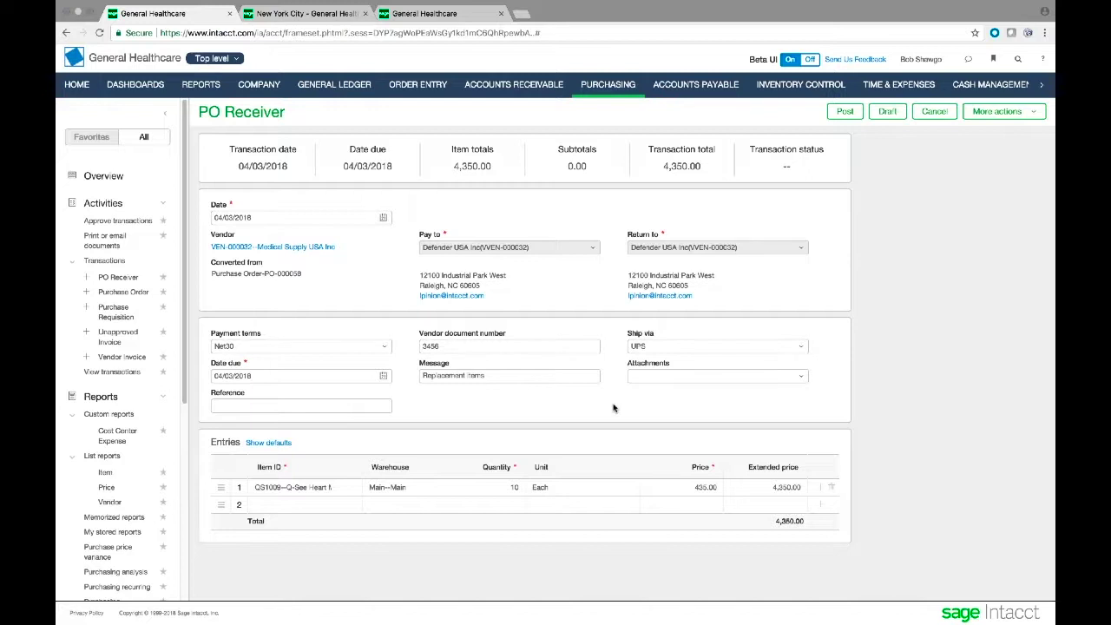
{"action": "left_click", "coordinate": [844, 113]}
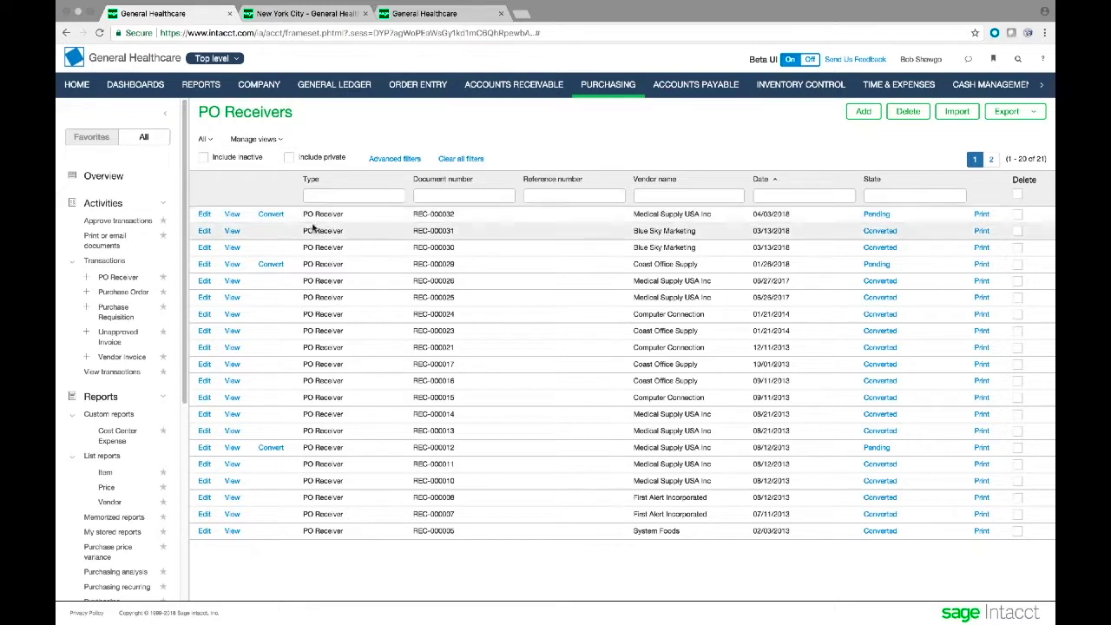
Convert receiver REC-000032 into a Medical Supply USA Inc vendor invoice and post it
{"action": "mouse_move", "coordinate": [274, 220]}
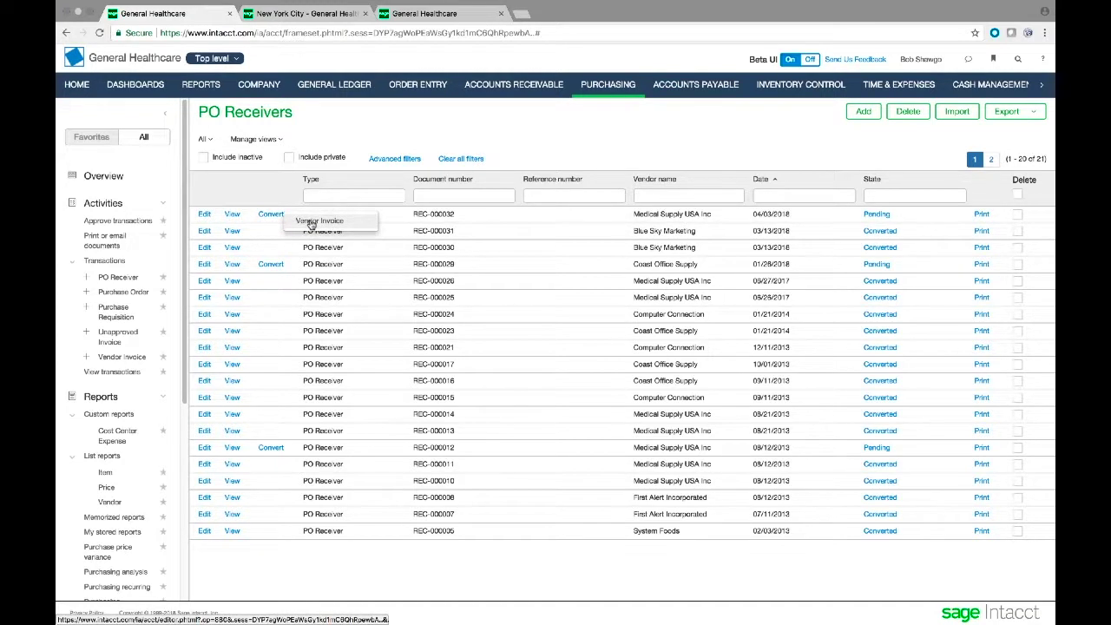
{"action": "left_click", "coordinate": [311, 222]}
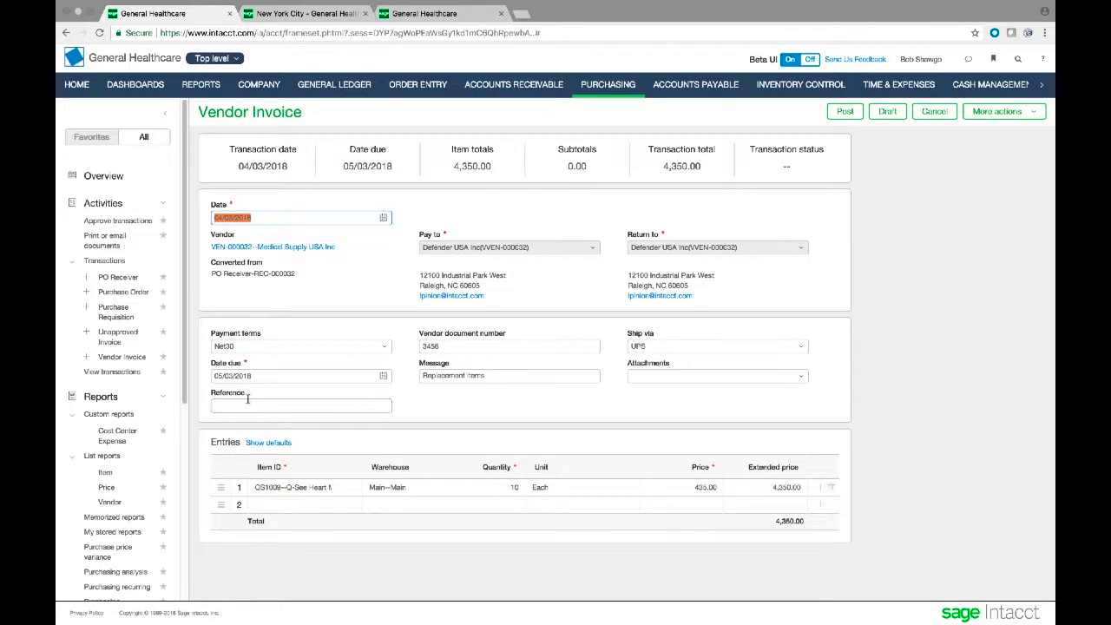
{"action": "left_click", "coordinate": [804, 377]}
{"action": "left_click", "coordinate": [855, 384]}
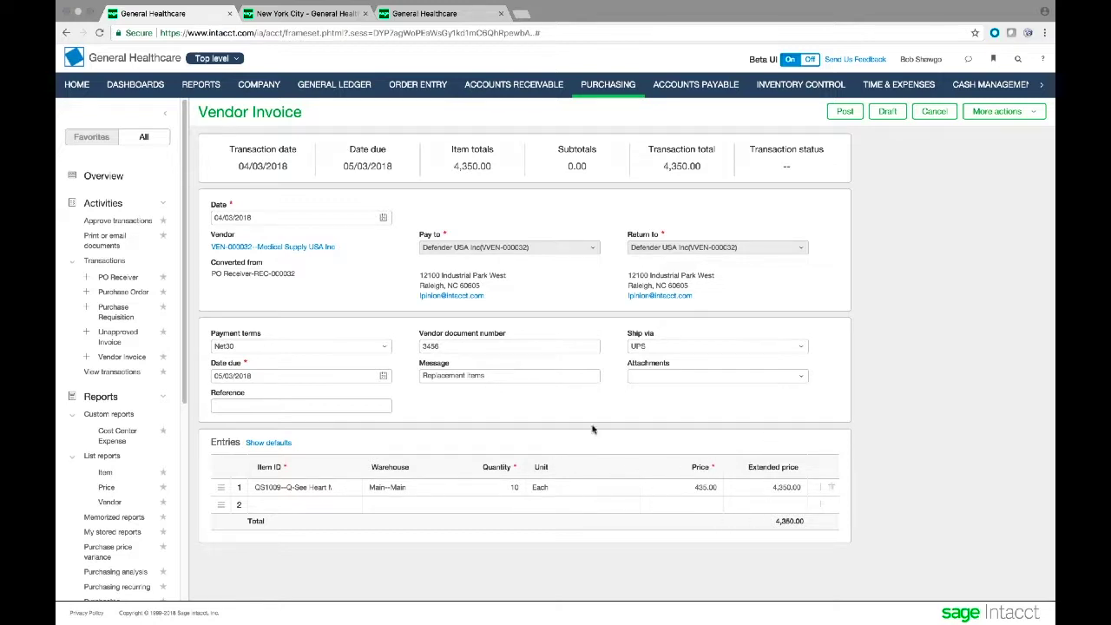
{"action": "left_click", "coordinate": [847, 113]}
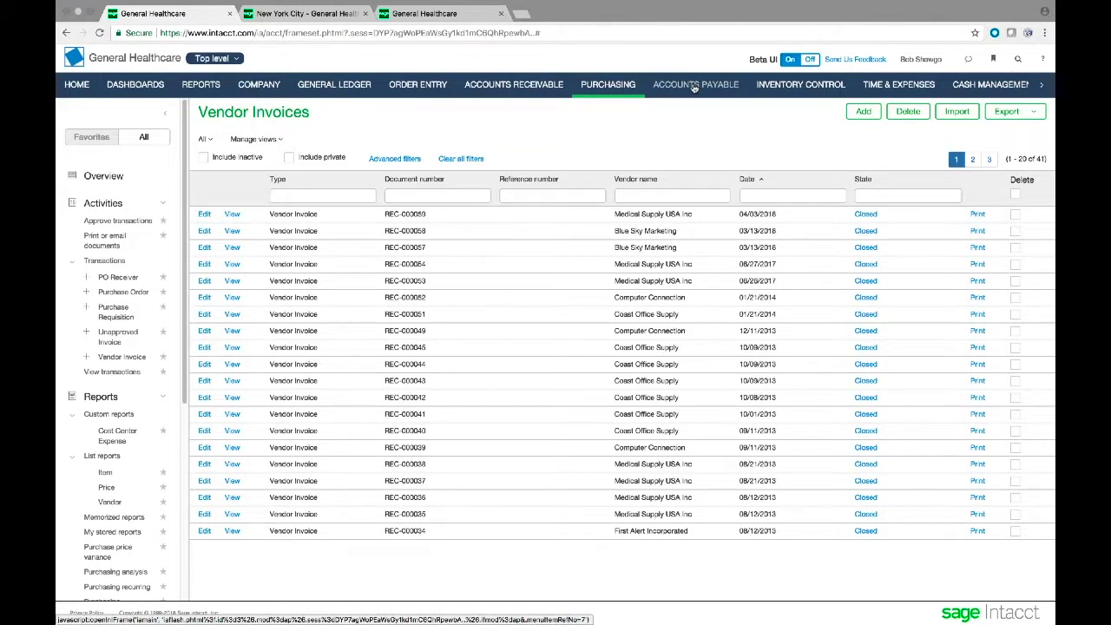
Check Accounts Payable Bills for posted bill 3456 of $4,350.00, then return to Purchasing
{"action": "left_click", "coordinate": [693, 86]}
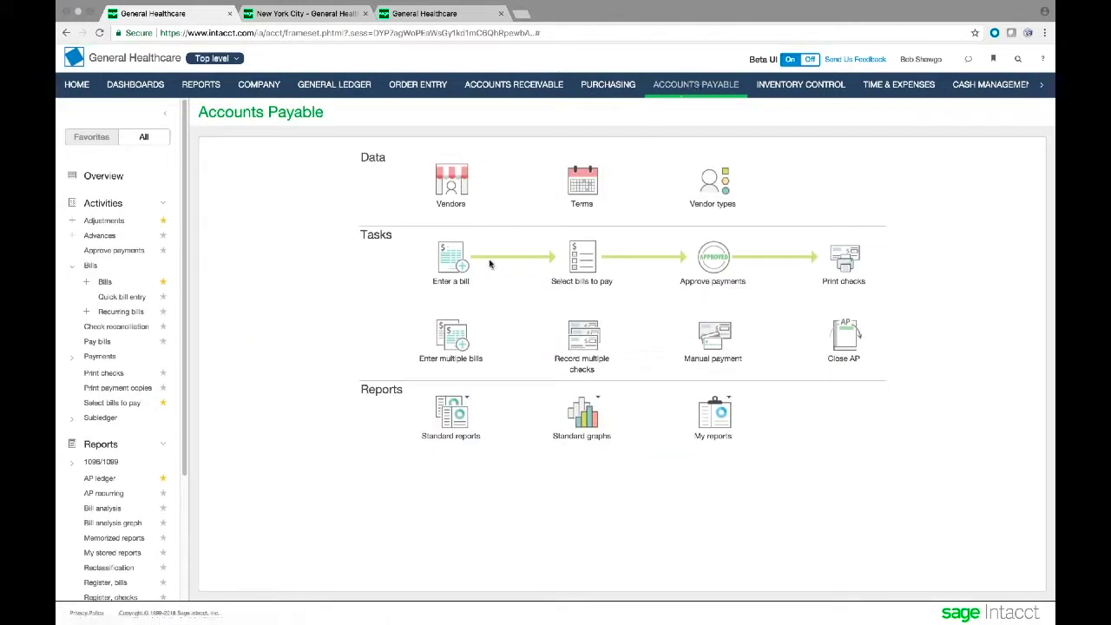
{"action": "left_click", "coordinate": [104, 282]}
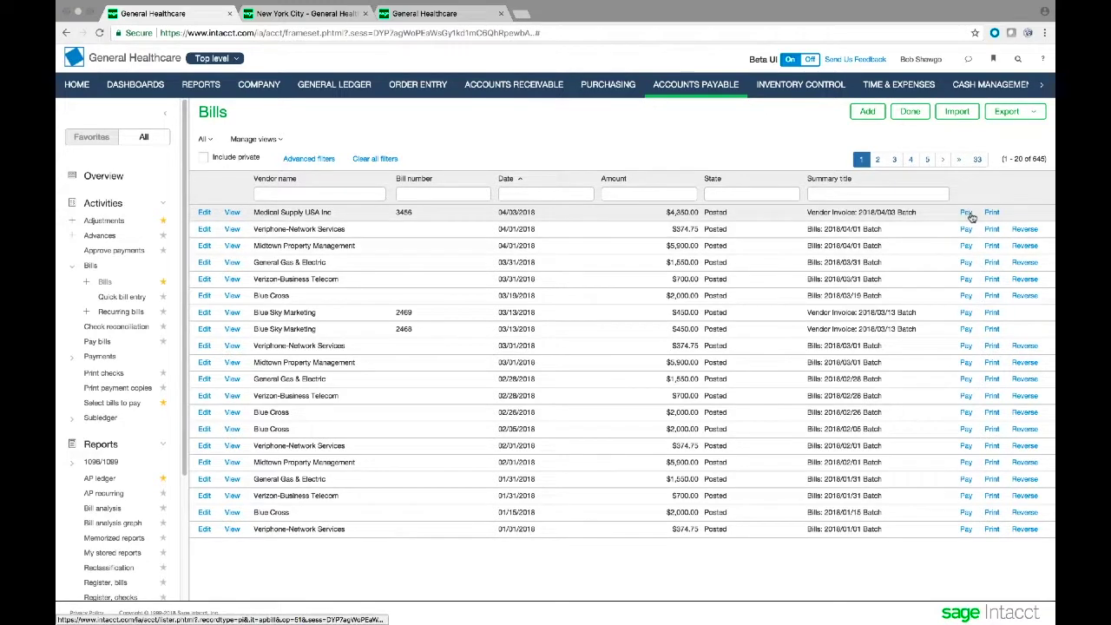
{"action": "left_click", "coordinate": [615, 87]}
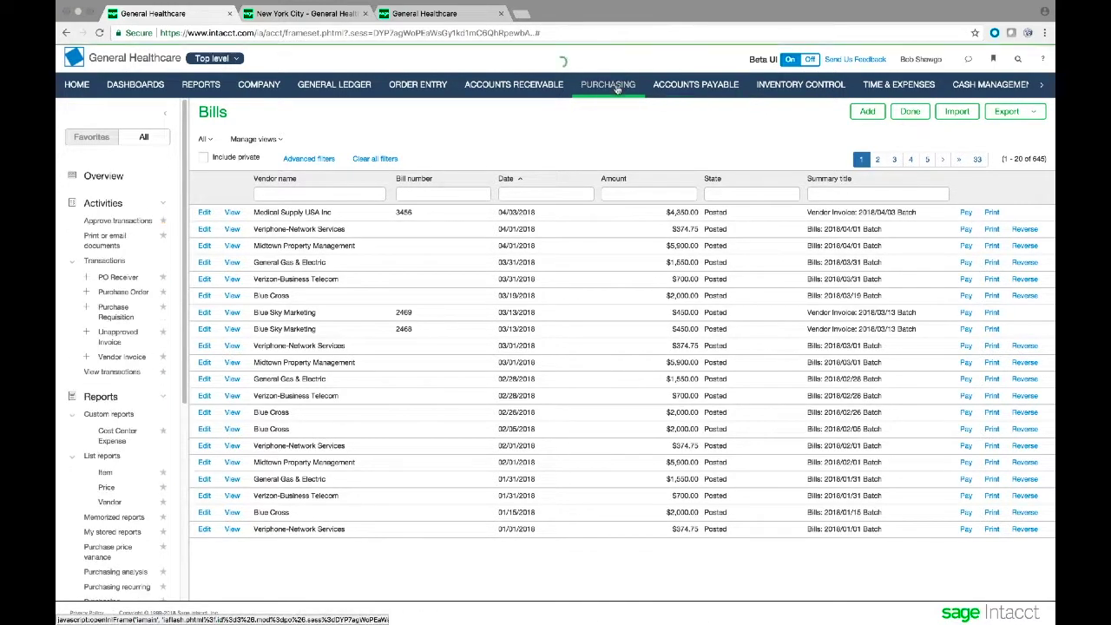
View Computer Connection invoice REC-000049's History, Payment Details and Transaction tabs
{"action": "left_click", "coordinate": [113, 357]}
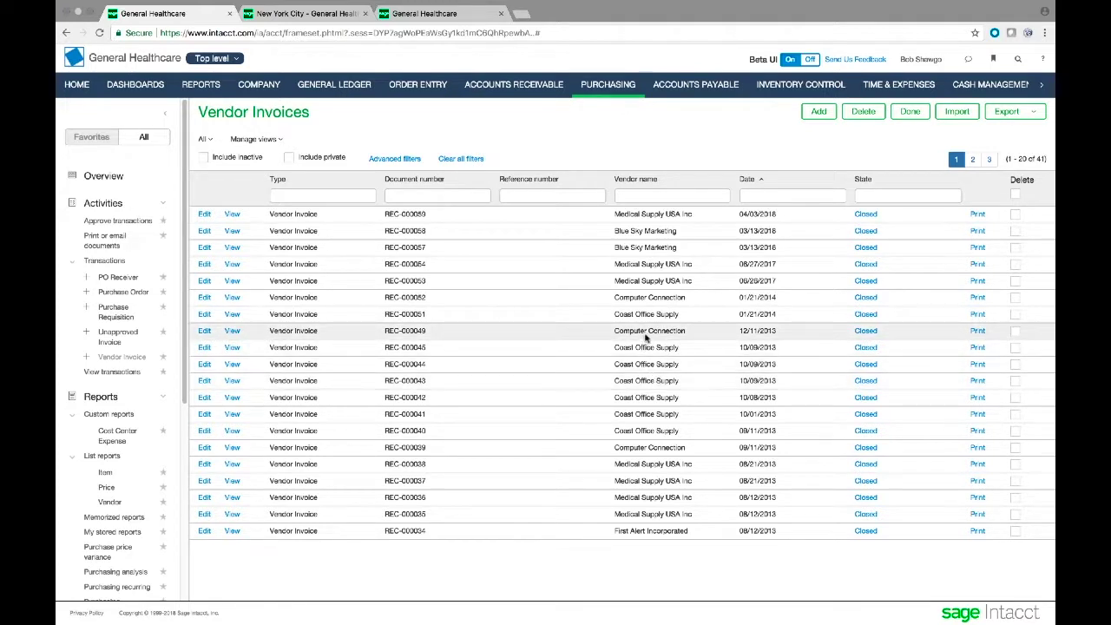
{"action": "left_click", "coordinate": [234, 334]}
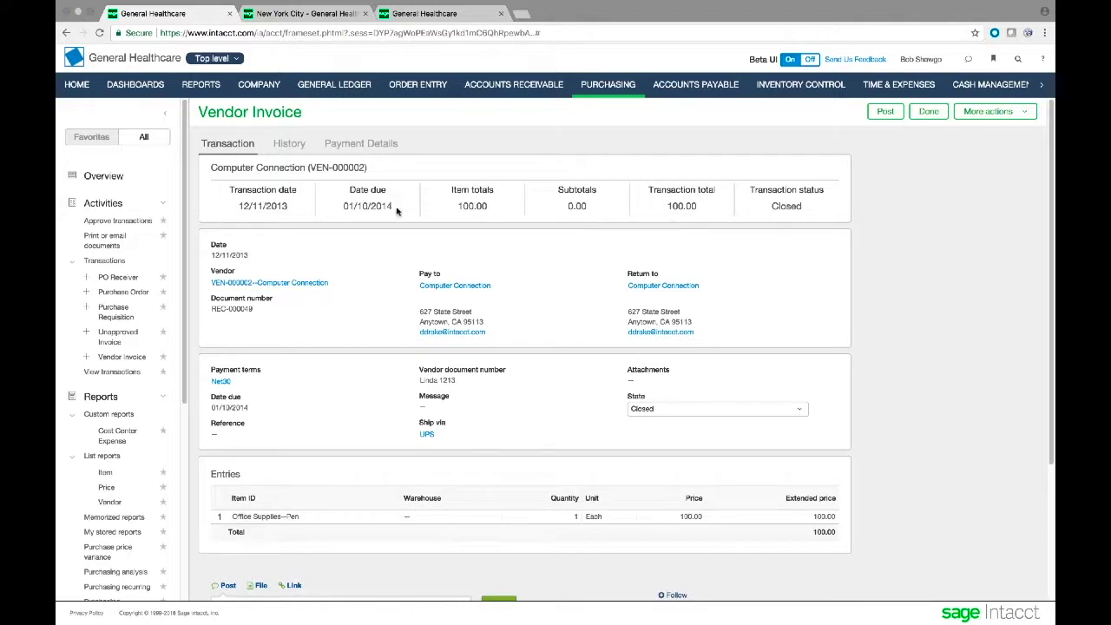
{"action": "left_click", "coordinate": [286, 145]}
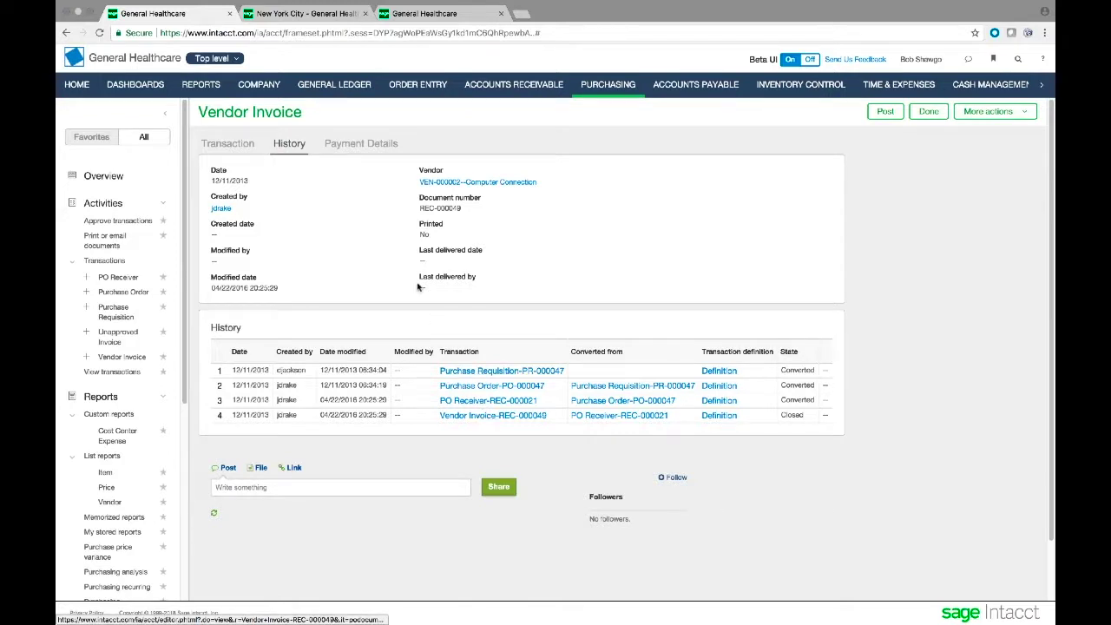
{"action": "left_click", "coordinate": [372, 145]}
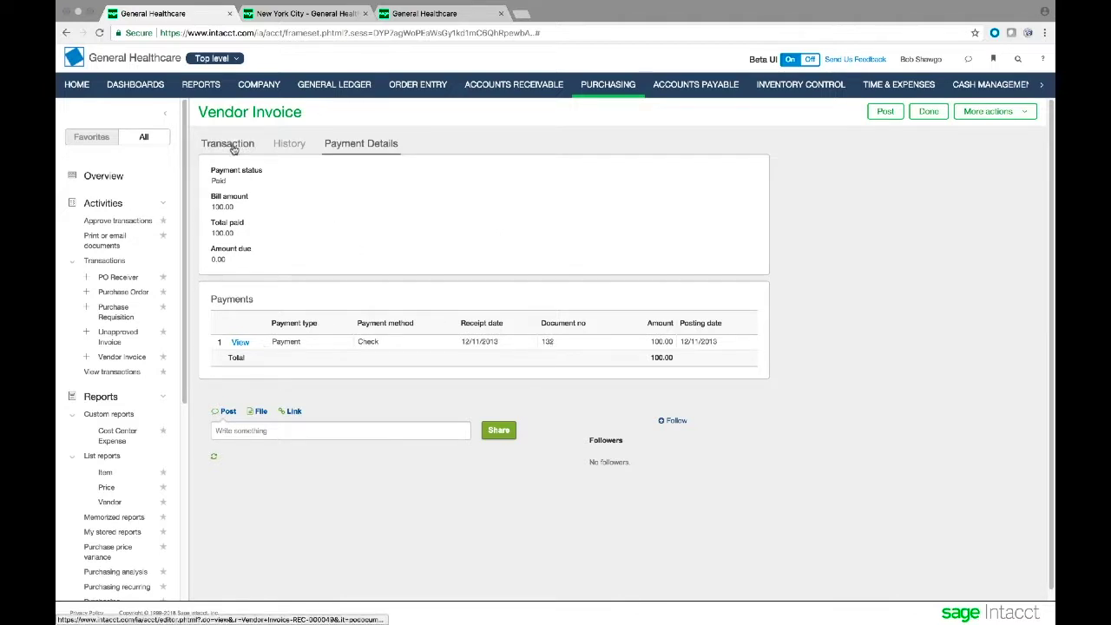
{"action": "left_click", "coordinate": [226, 145]}
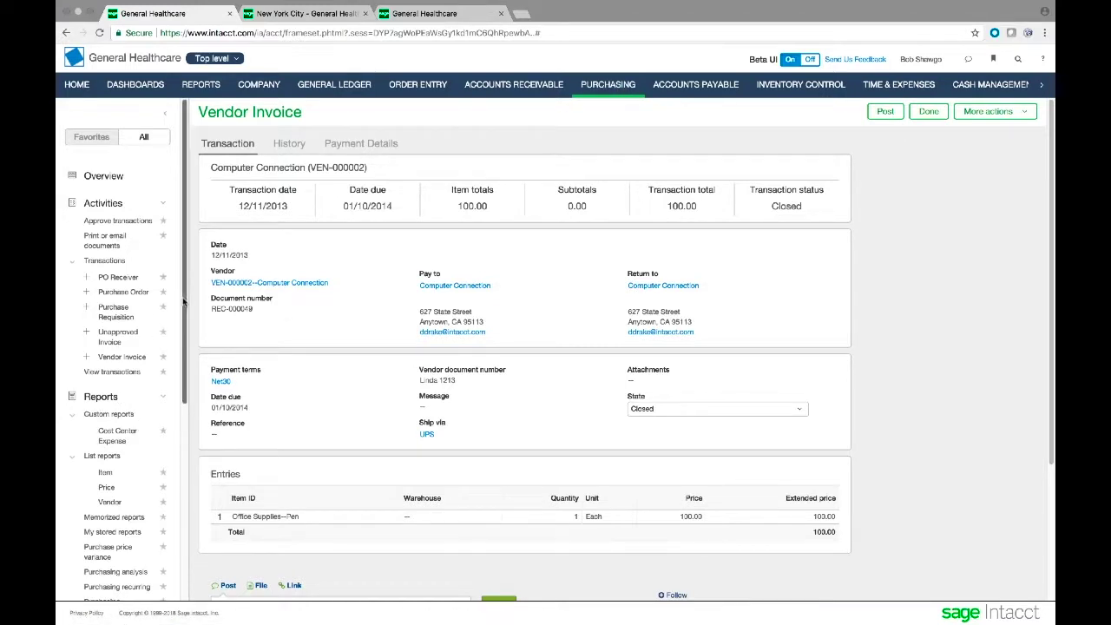
Open the Purchase Requisition policy's Value Approval rule, with levels at 500.00, 1,000.00 and 2,500.00
{"action": "left_click_drag", "start_coordinate": [180, 300], "coordinate": [175, 517]}
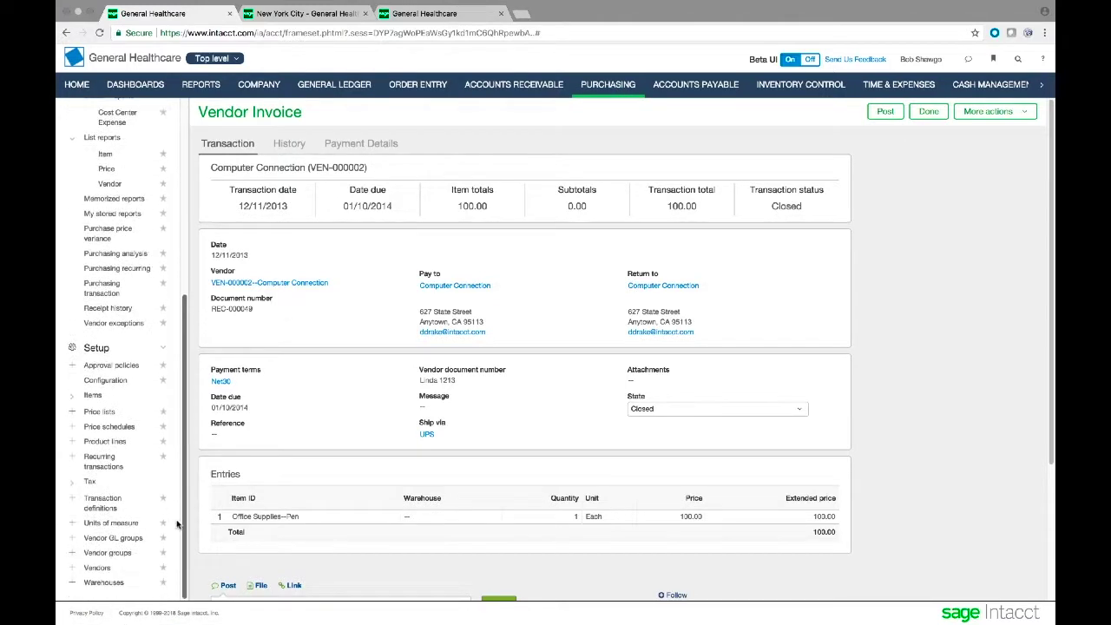
{"action": "left_click", "coordinate": [116, 371]}
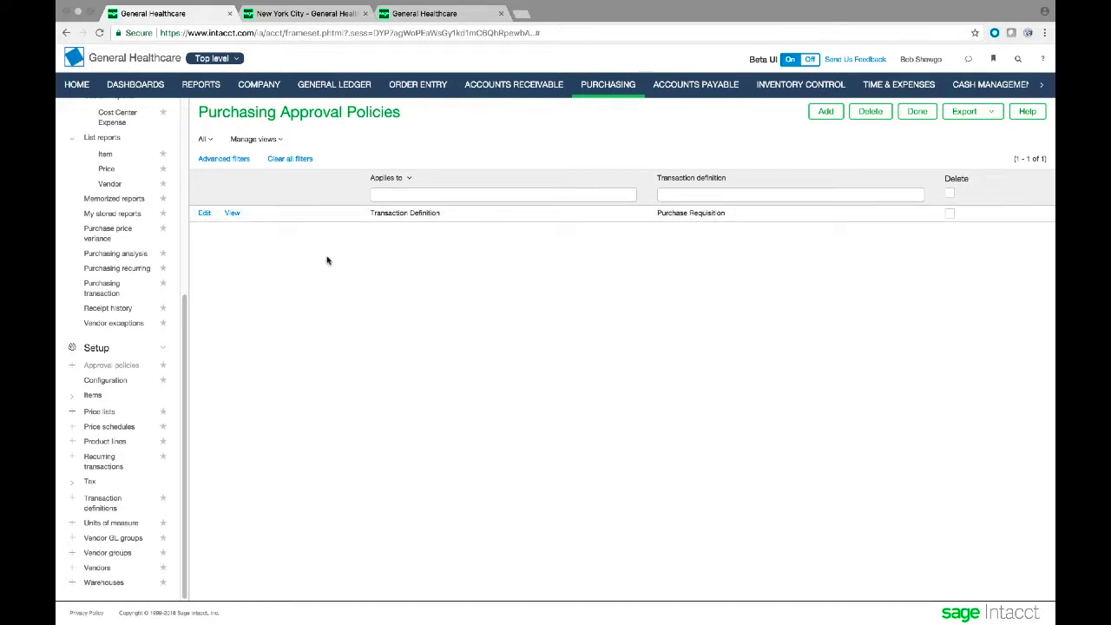
{"action": "left_click", "coordinate": [203, 215]}
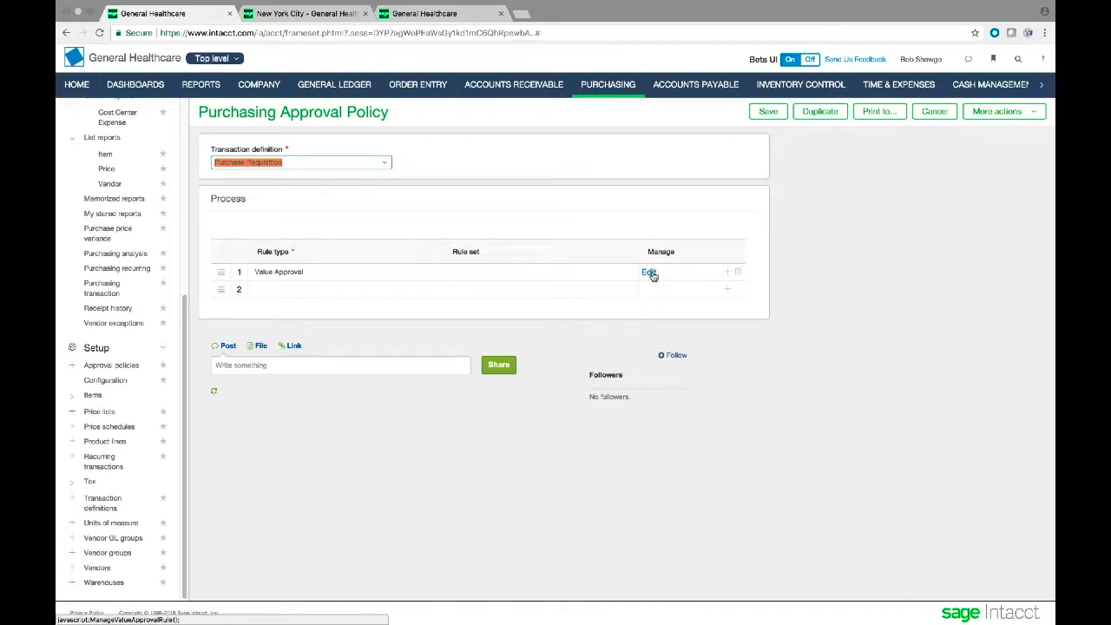
{"action": "left_click", "coordinate": [650, 272]}
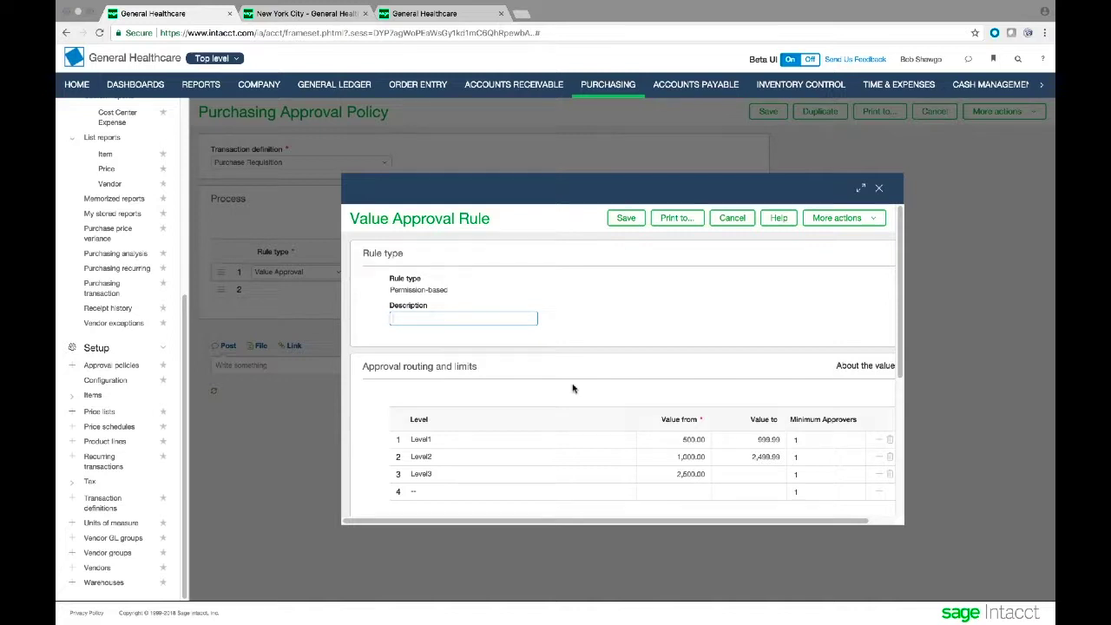
Close the Value Approval rule, keep the Value Approval rule type, and cancel the policy edit
{"action": "left_click", "coordinate": [881, 188]}
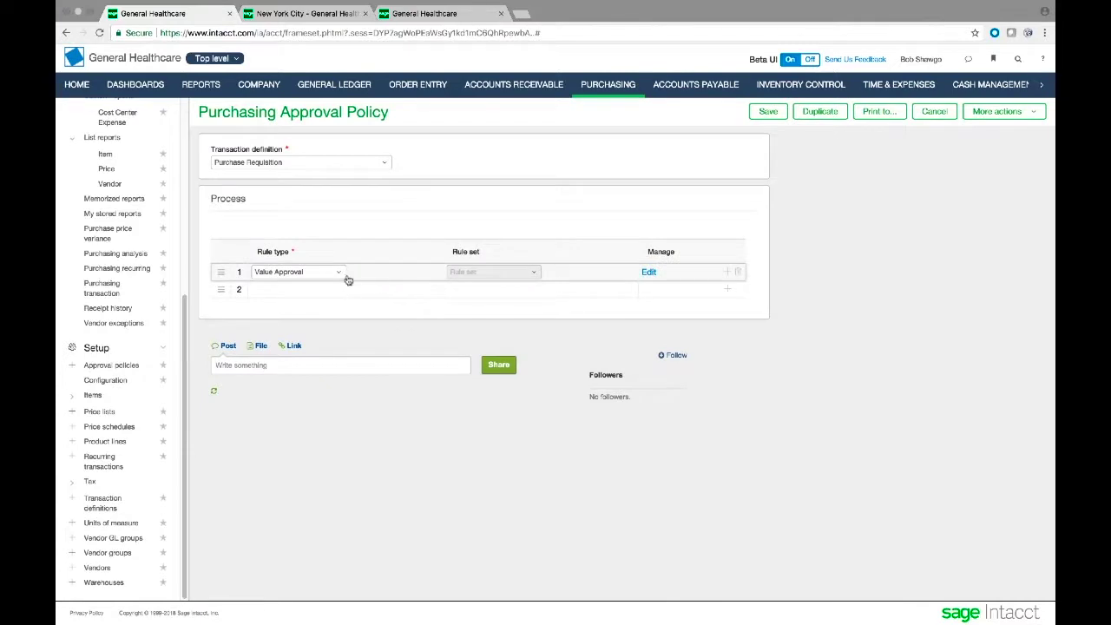
{"action": "left_click", "coordinate": [338, 275]}
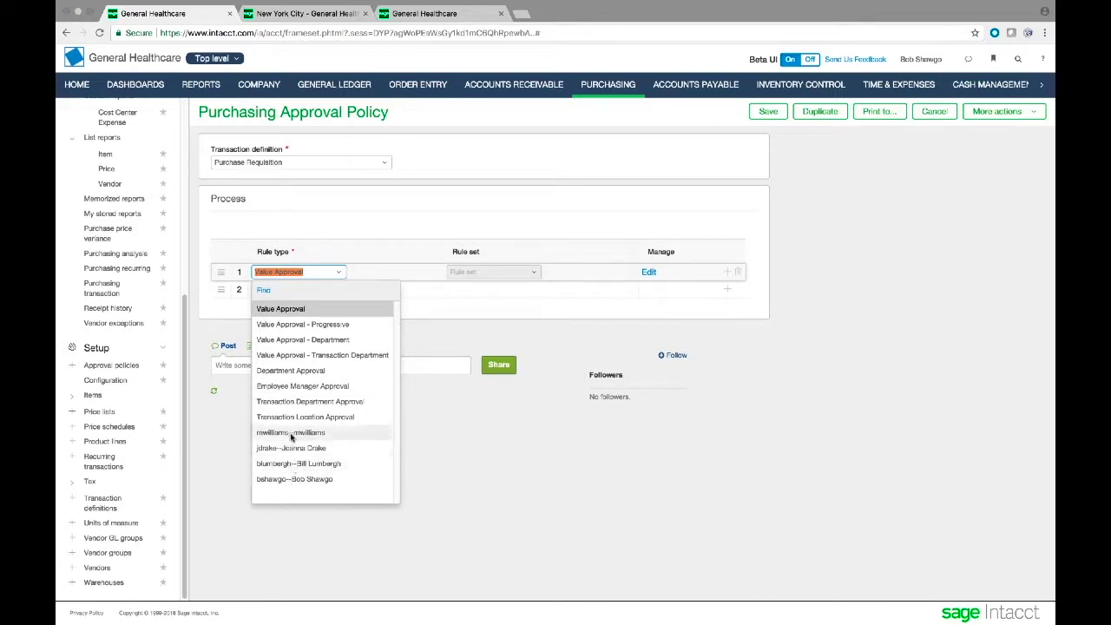
{"action": "left_click", "coordinate": [416, 246]}
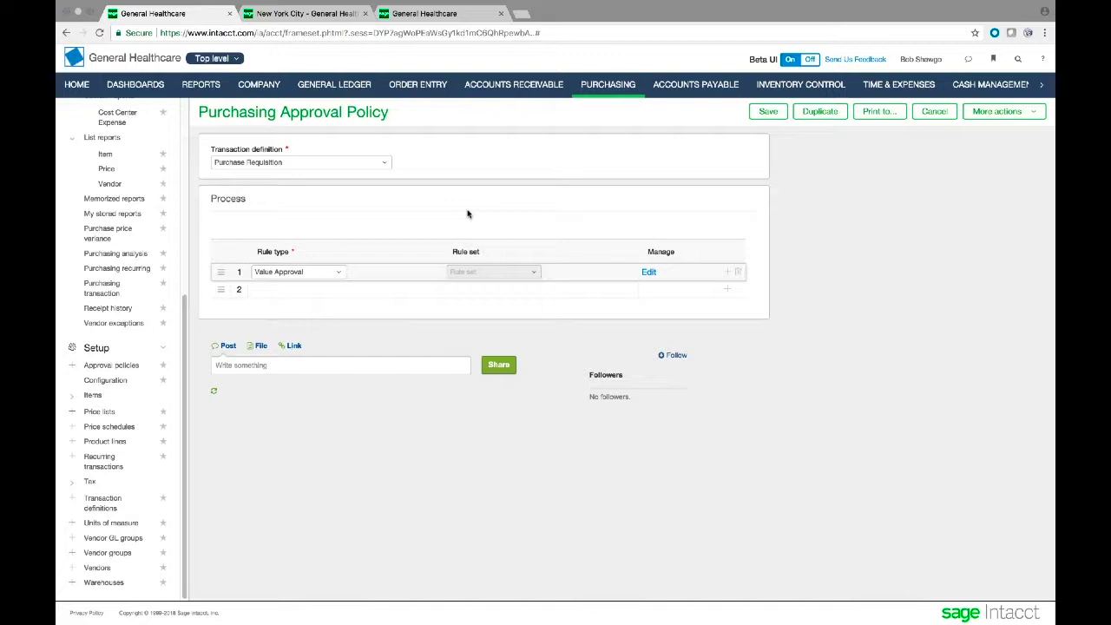
{"action": "left_click", "coordinate": [934, 112]}
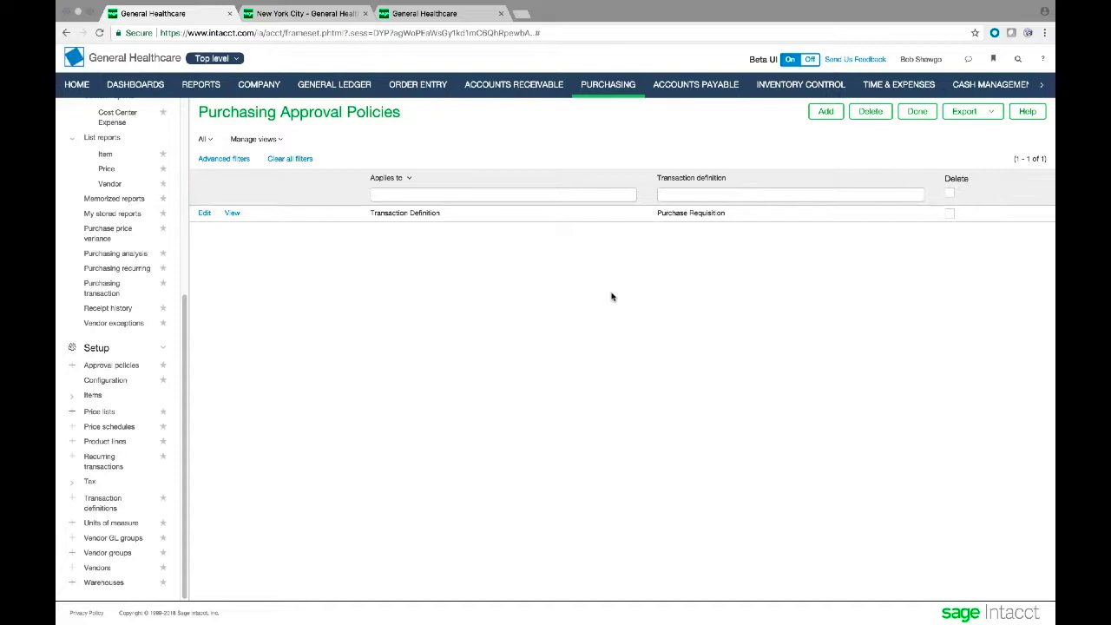
On Pay bills, select the 5,075.00 and 625.00 Williams Consulting bills, keeping Check payment
{"action": "left_click", "coordinate": [703, 87]}
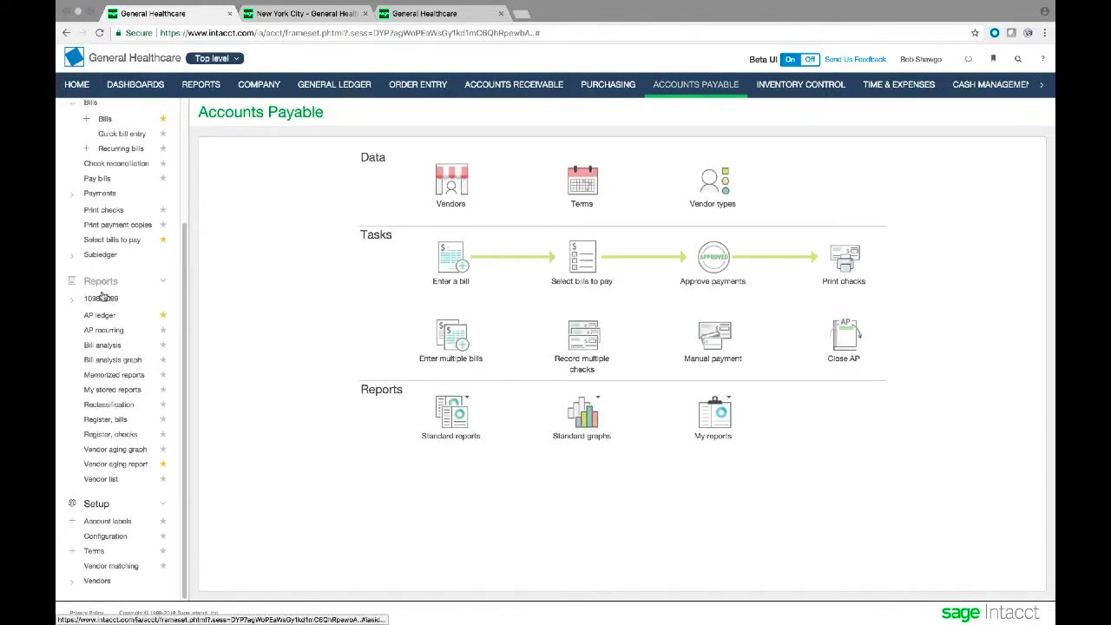
{"action": "left_click", "coordinate": [99, 183]}
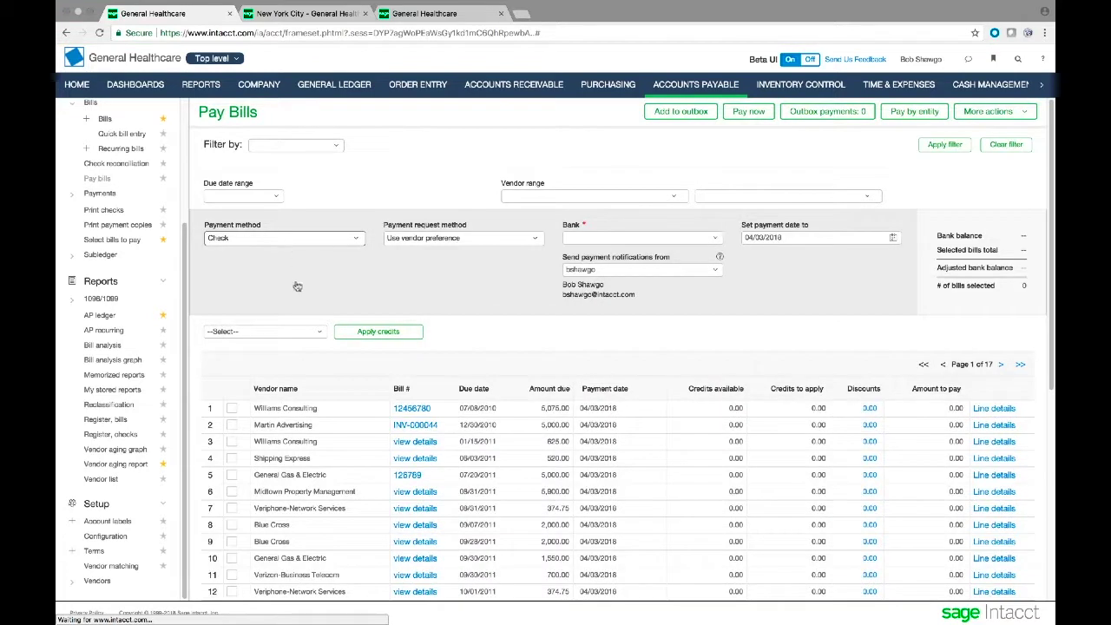
{"action": "left_click", "coordinate": [232, 408]}
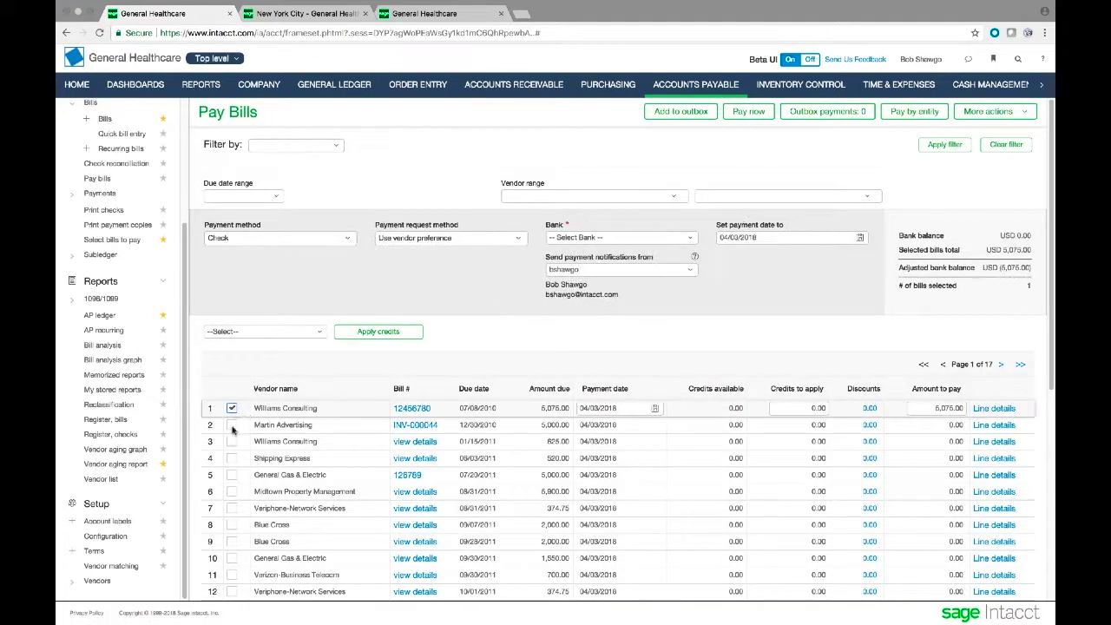
{"action": "left_click", "coordinate": [232, 441]}
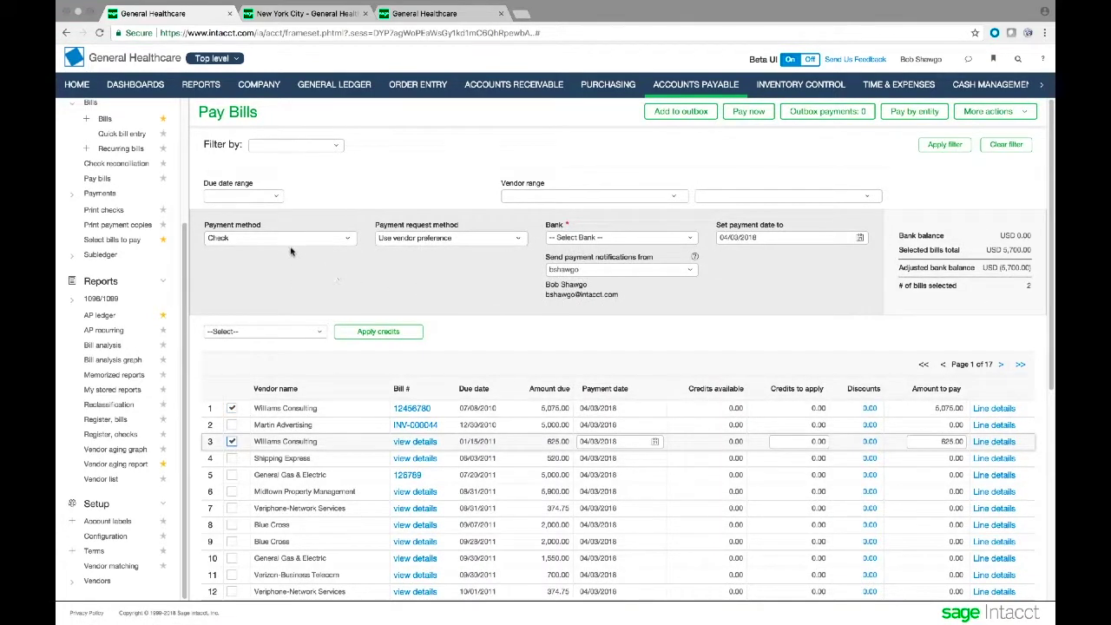
{"action": "left_click", "coordinate": [347, 241]}
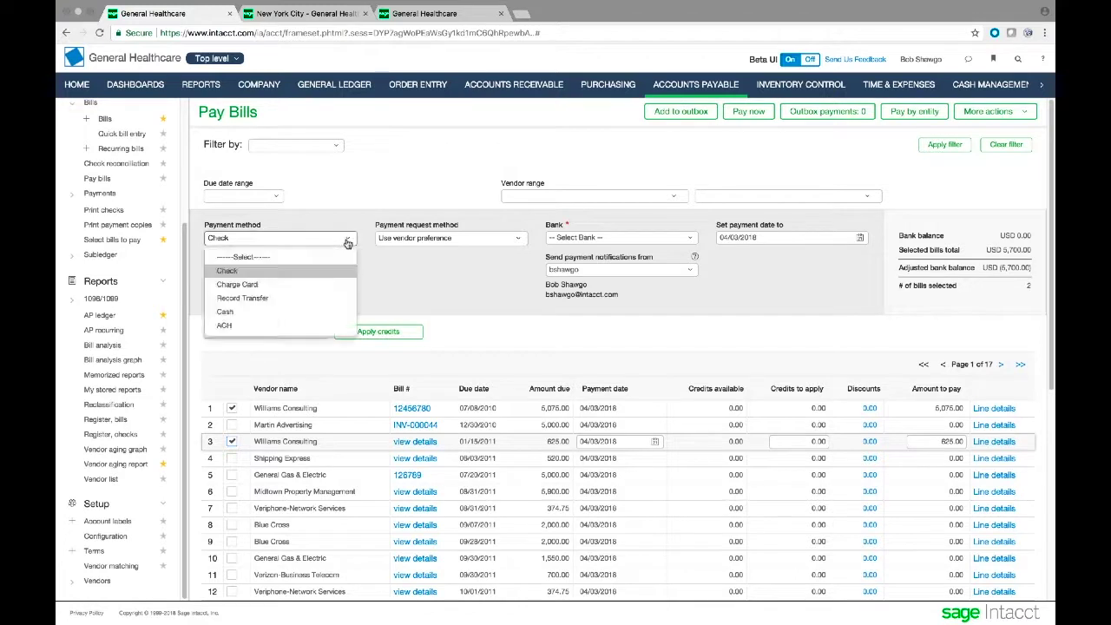
{"action": "left_click", "coordinate": [420, 292]}
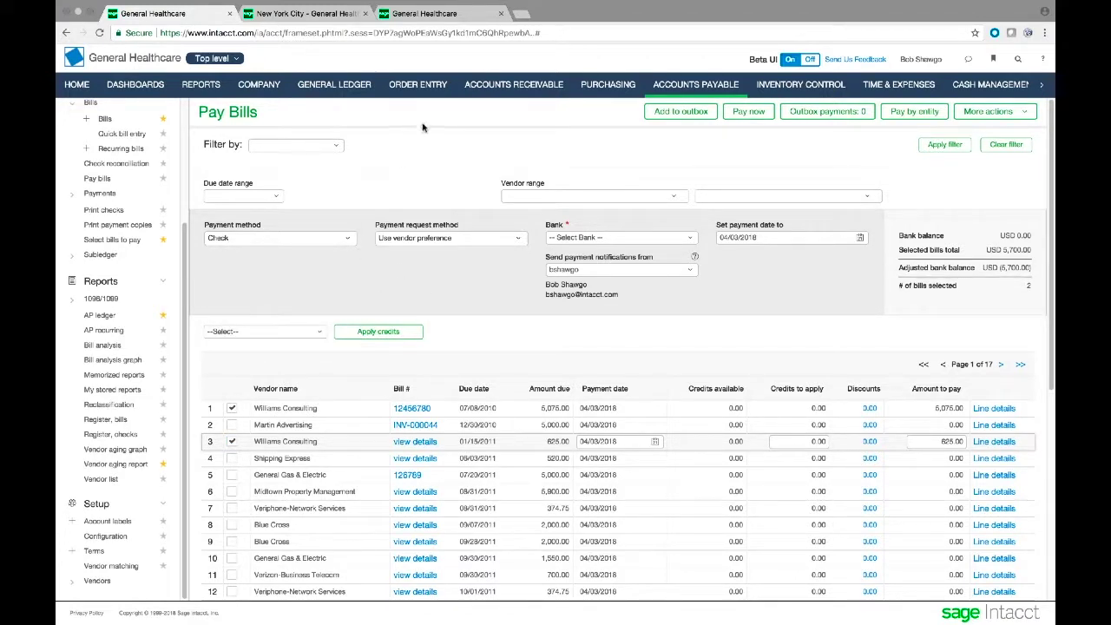